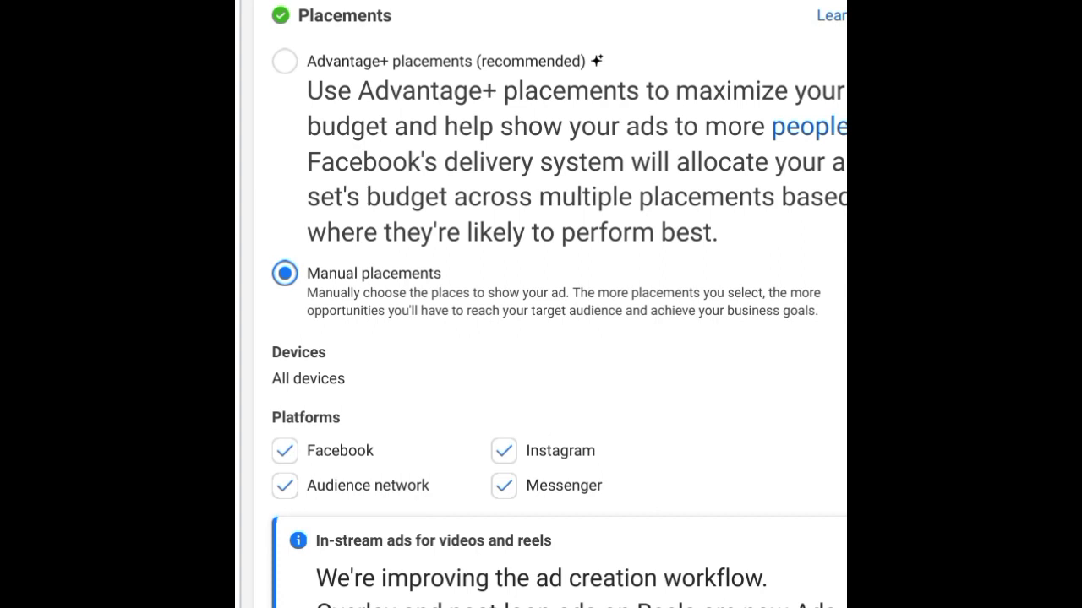
# - Remove Messenger from the platforms selected for manual placements
pyautogui.scroll(-3, 558, 339)
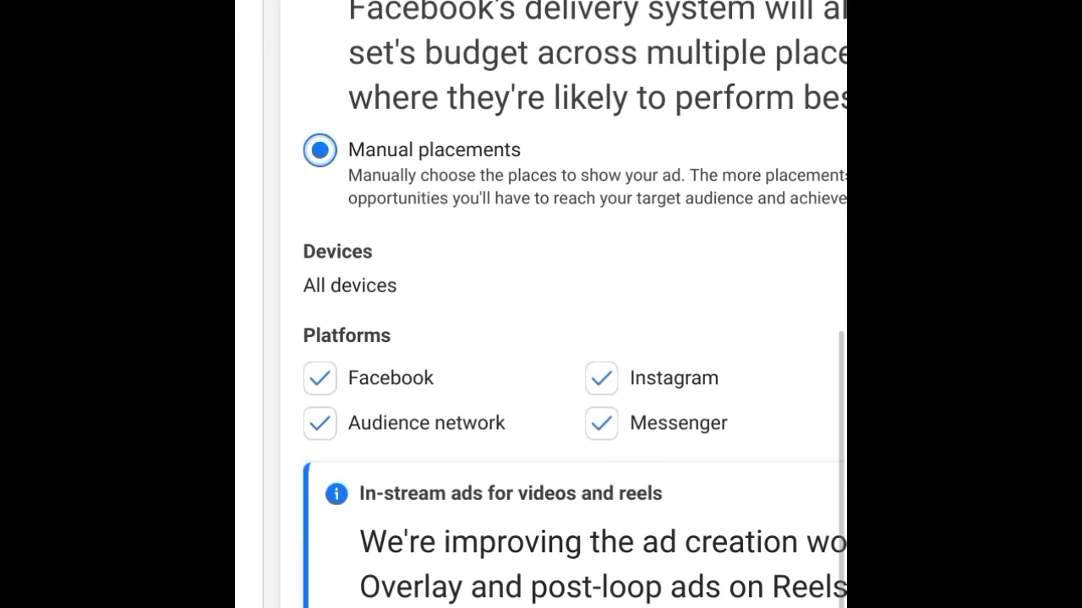
pyautogui.hscroll(3, 541, 305)
pyautogui.hscroll(-3, 541, 304)
pyautogui.scroll(-3, 541, 304)
pyautogui.scroll(3, 558, 304)
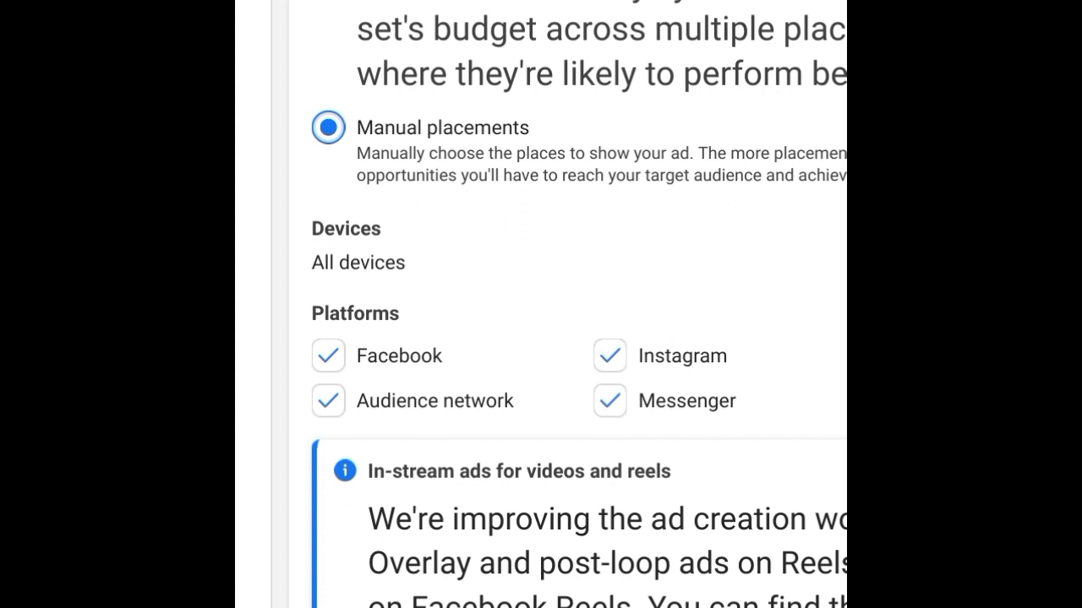
pyautogui.click(610, 400)
pyautogui.scroll(-4, 541, 338)
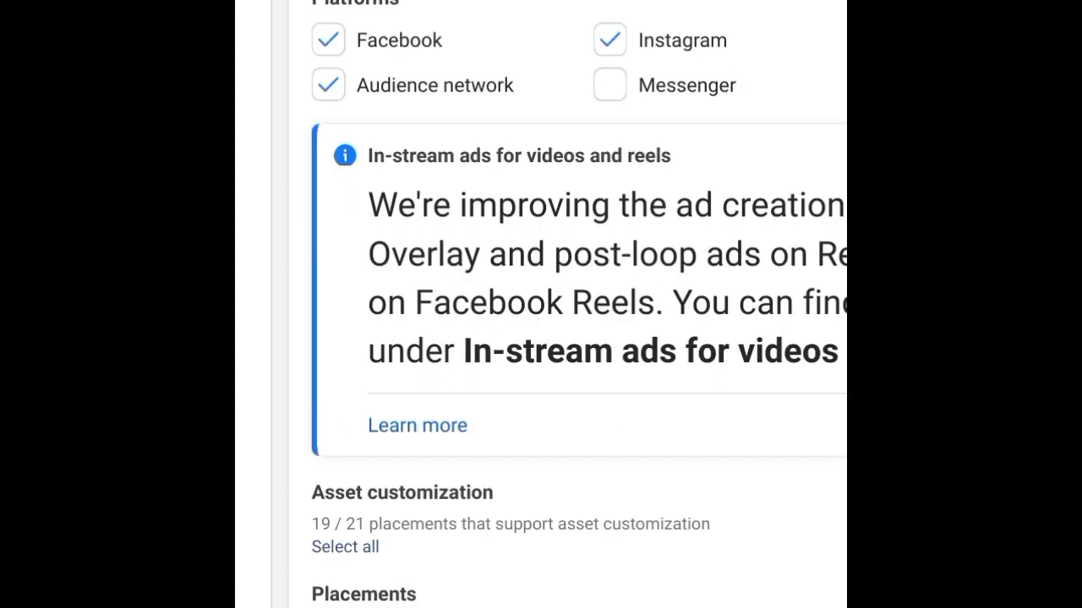
pyautogui.scroll(3, 579, 305)
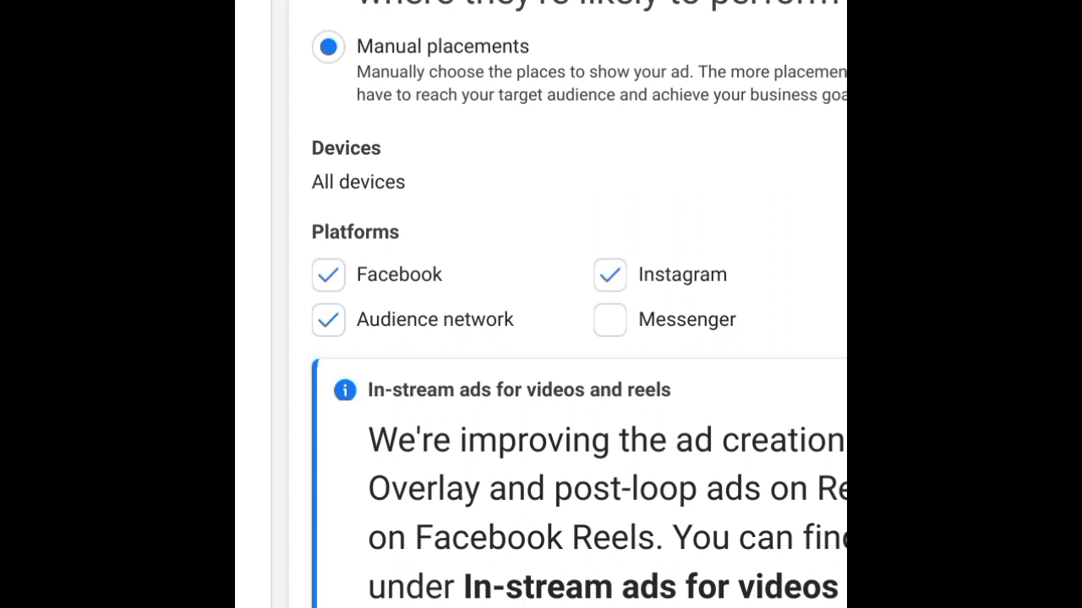
# - Remove Audience network from the selected platforms, keeping Facebook and Instagram
pyautogui.scroll(8, 578, 304)
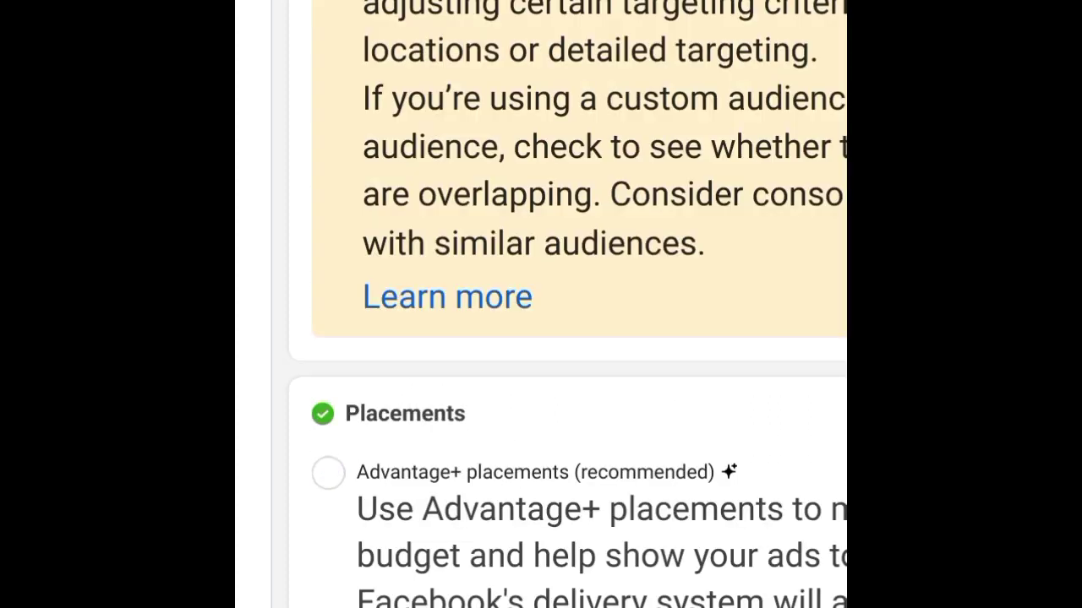
pyautogui.scroll(-4, 578, 304)
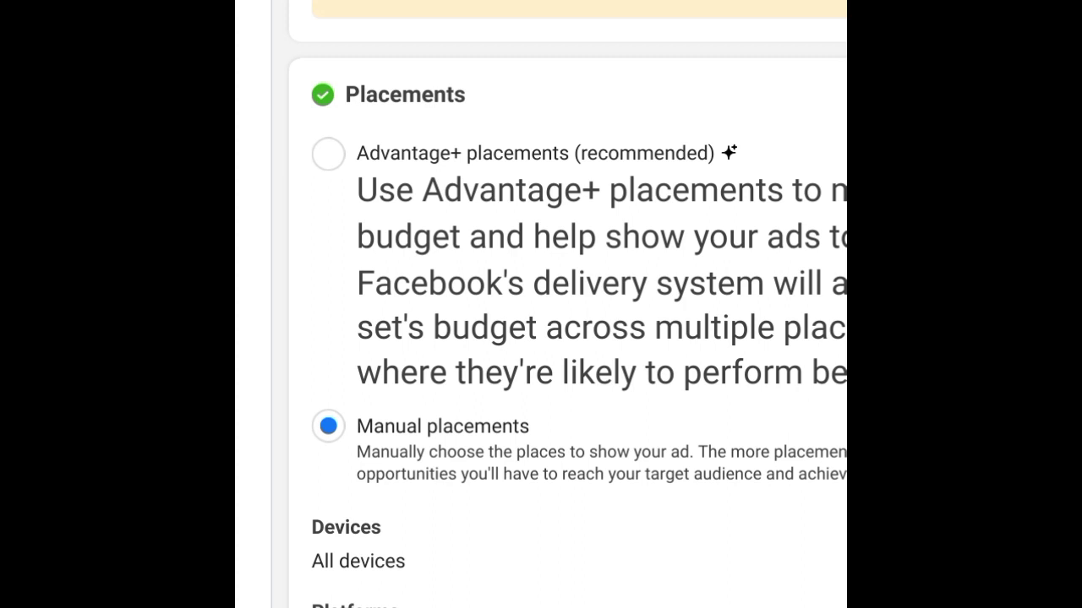
pyautogui.scroll(-7, 578, 305)
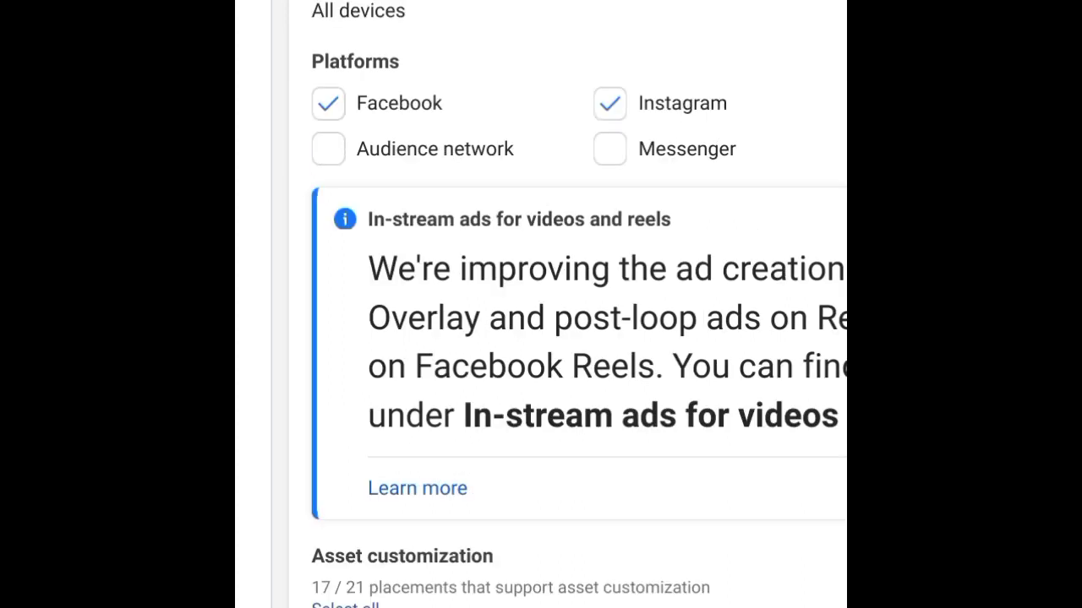
pyautogui.scroll(4, 578, 304)
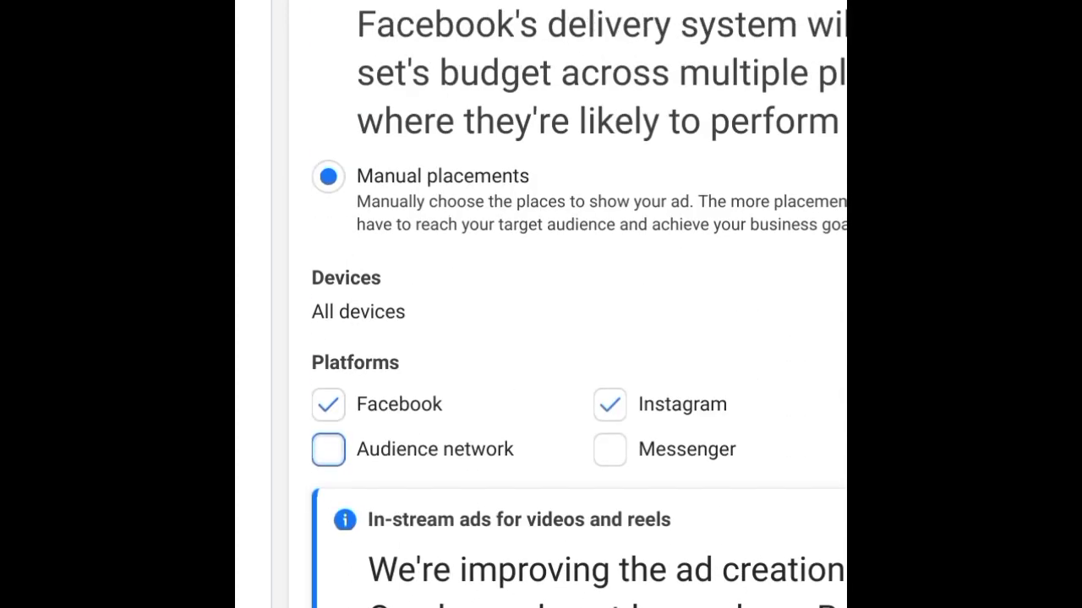
pyautogui.scroll(7, 578, 304)
pyautogui.scroll(-5, 578, 304)
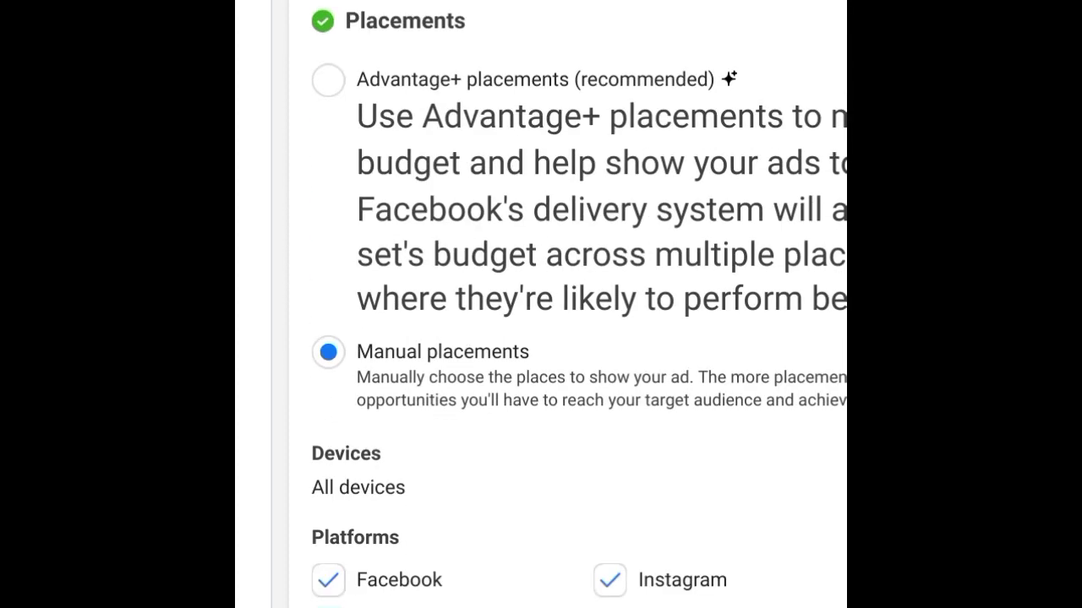
# - Deselect Instagram so that Facebook is the only platform for the ad set
pyautogui.scroll(-3, 550, 304)
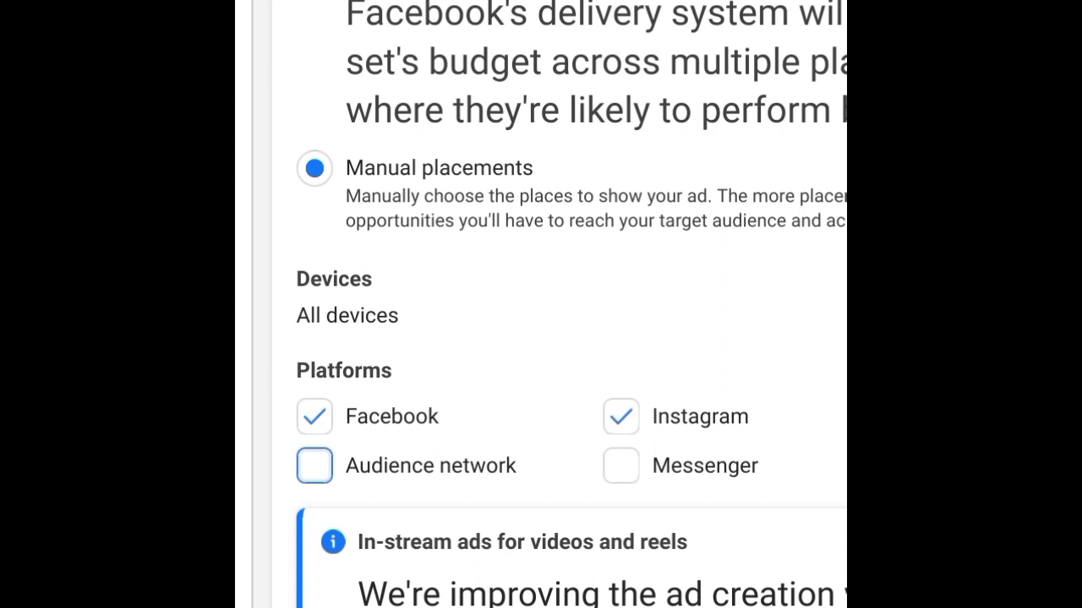
pyautogui.scroll(-7, 540, 304)
pyautogui.scroll(6, 540, 304)
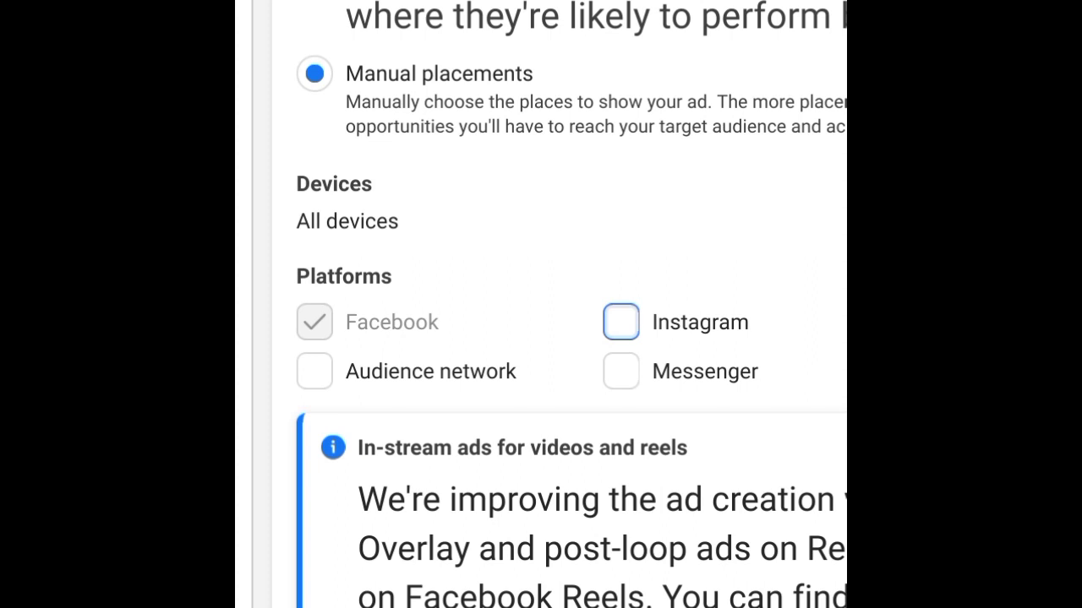
pyautogui.scroll(8, 541, 304)
pyautogui.scroll(-6, 541, 304)
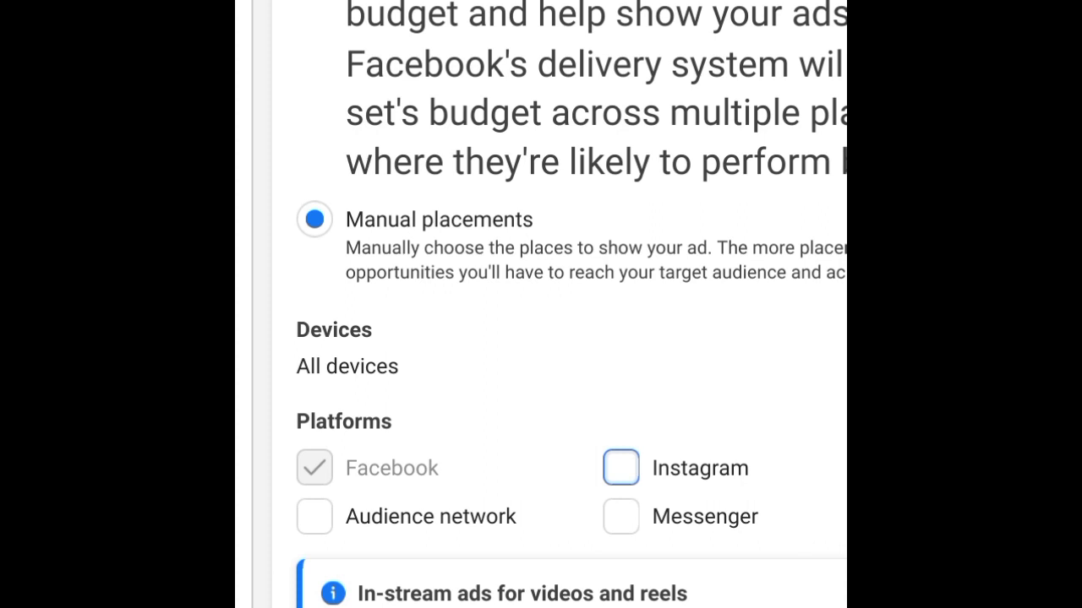
# - Expand the Feeds placement group and exclude Facebook Marketplace from it
pyautogui.scroll(-6, 570, 304)
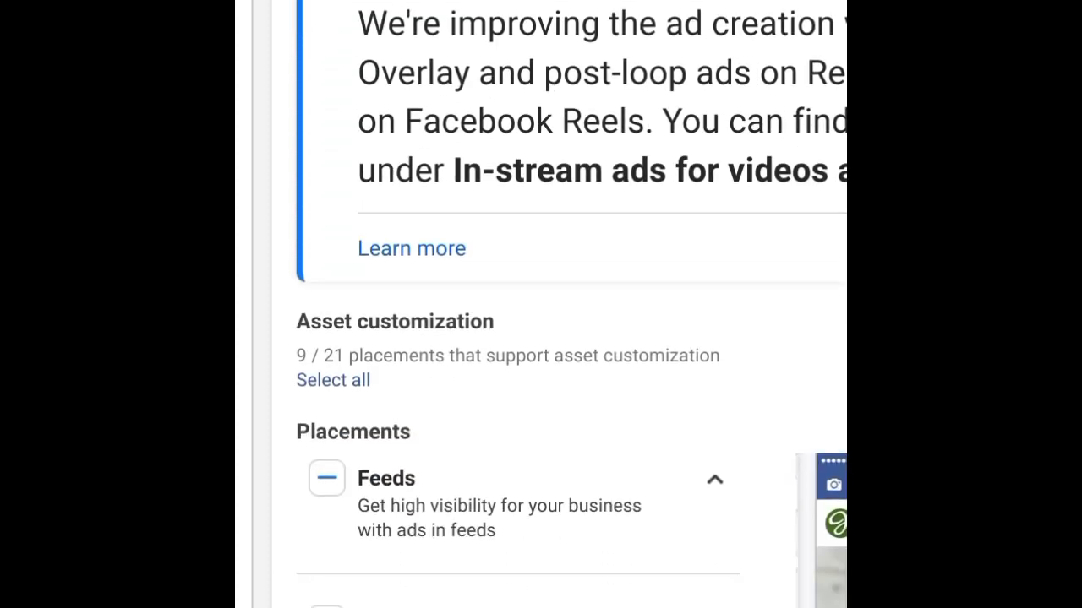
pyautogui.scroll(-3, 571, 304)
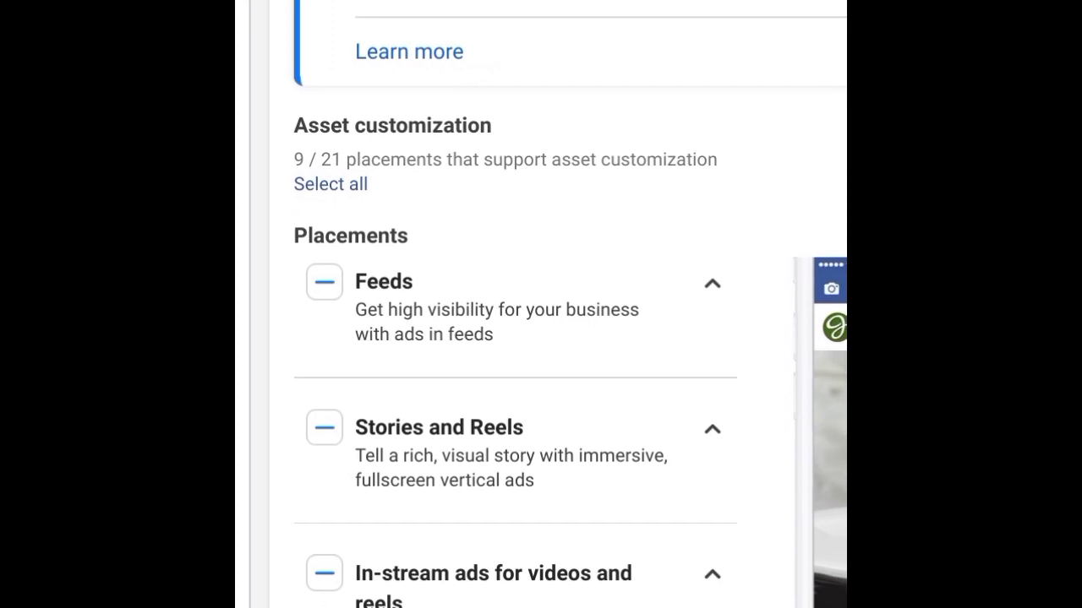
pyautogui.scroll(-3, 541, 339)
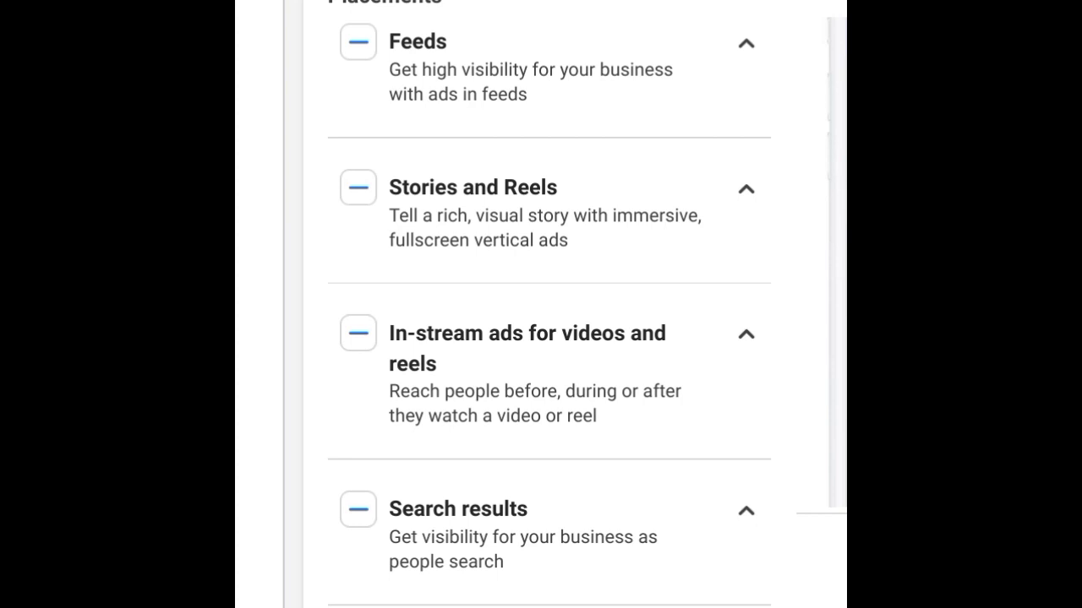
pyautogui.scroll(3, 570, 304)
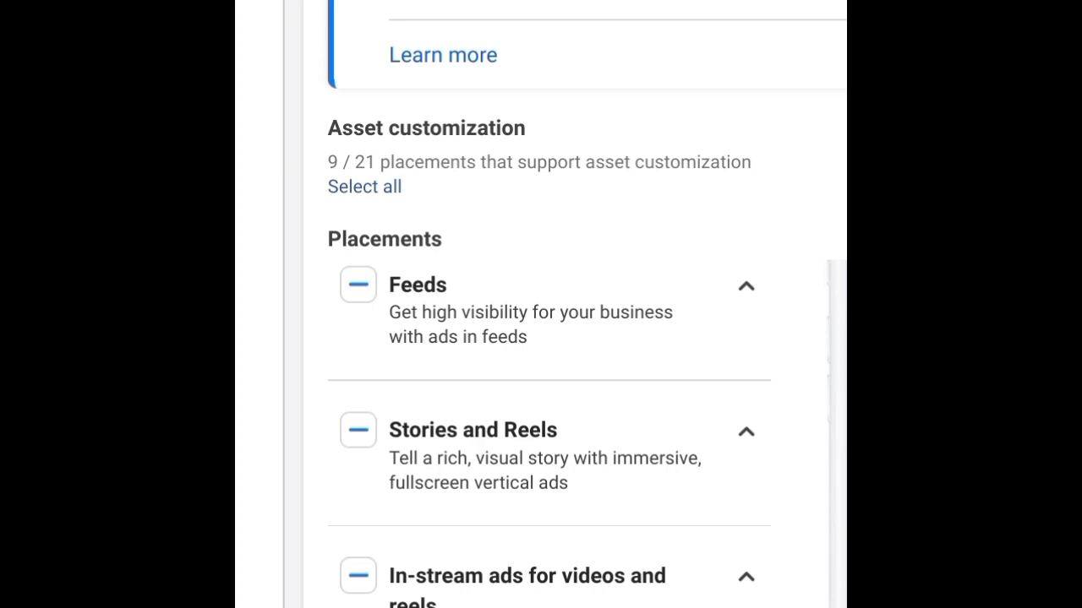
pyautogui.click(746, 285)
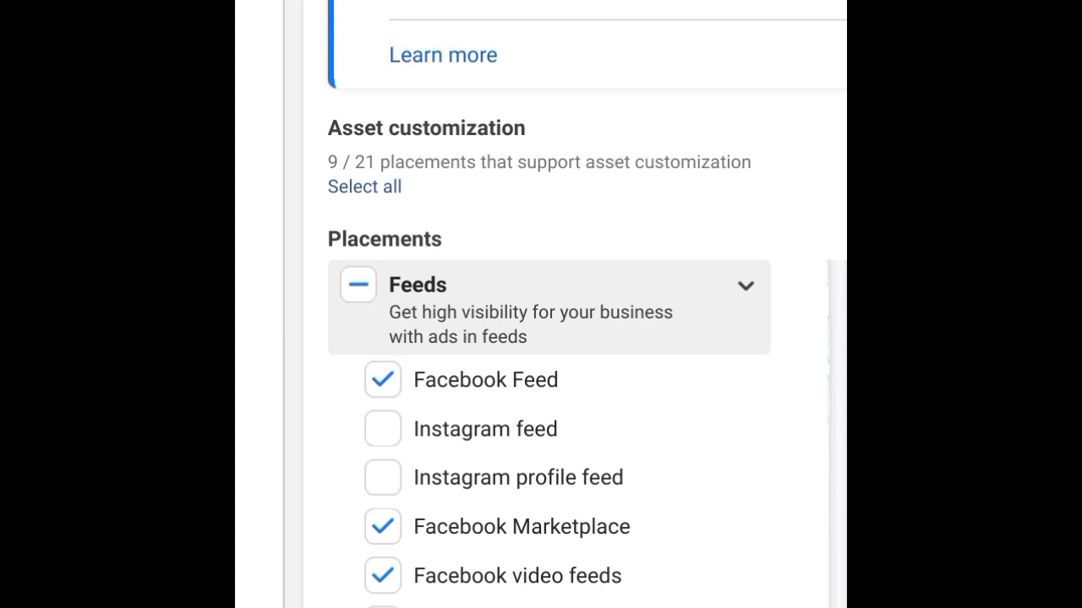
pyautogui.scroll(-2, 570, 305)
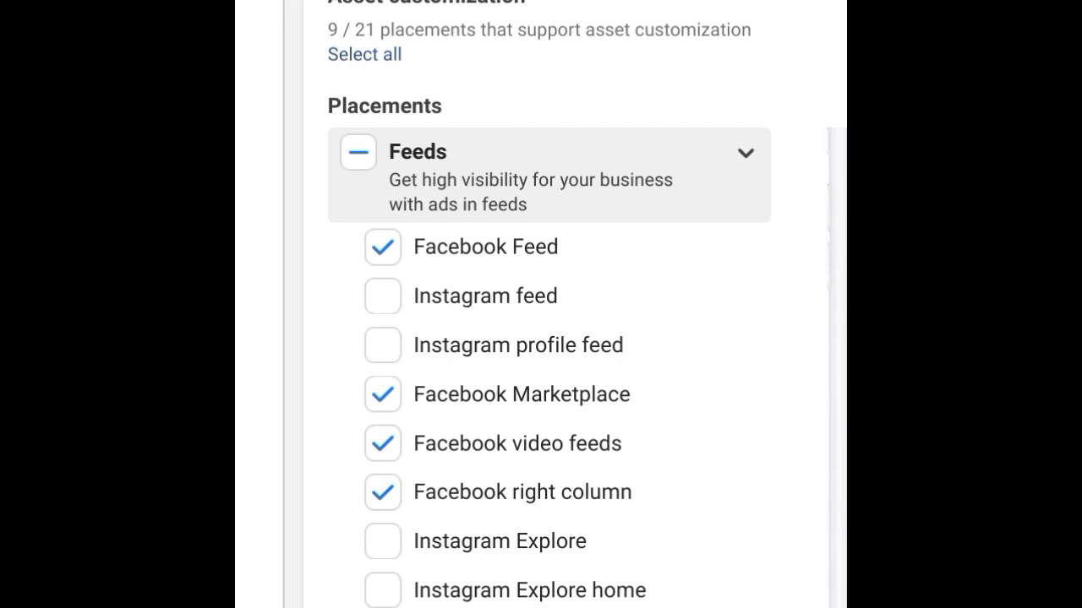
pyautogui.scroll(-7, 541, 304)
pyautogui.scroll(8, 540, 305)
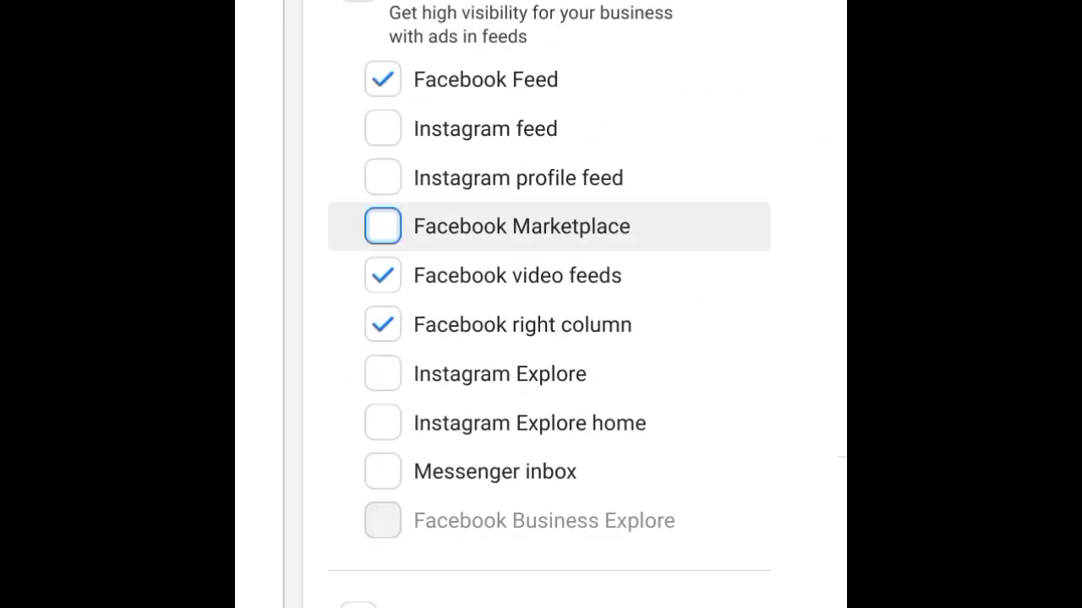
pyautogui.scroll(-1, 541, 304)
pyautogui.scroll(7, 541, 304)
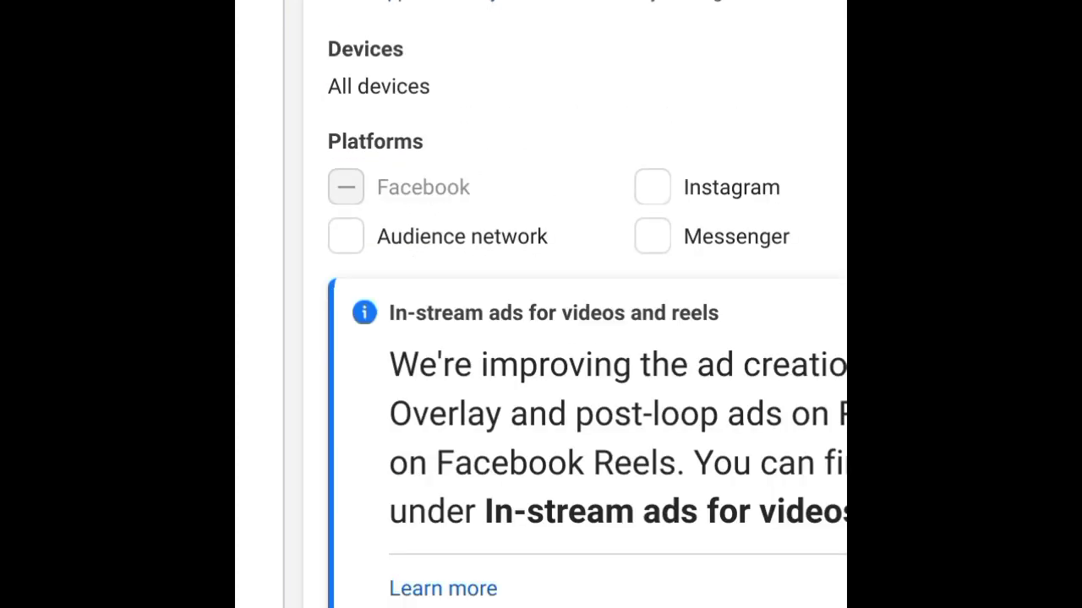
# - Exclude the Facebook right column from the Feeds placements
pyautogui.scroll(-7, 541, 304)
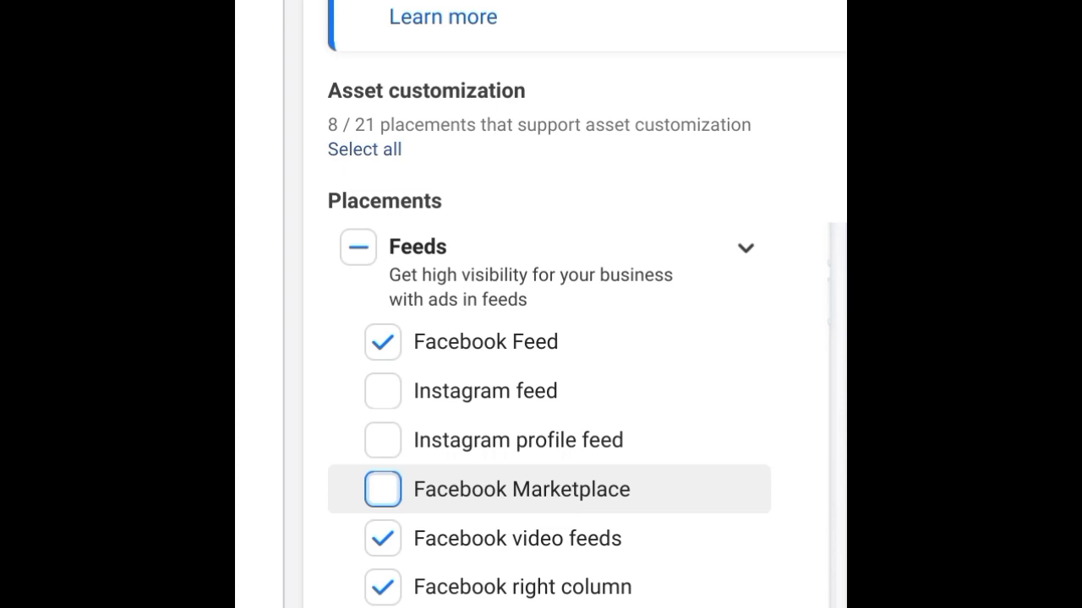
pyautogui.click(382, 586)
pyautogui.scroll(-7, 541, 338)
pyautogui.scroll(6, 541, 338)
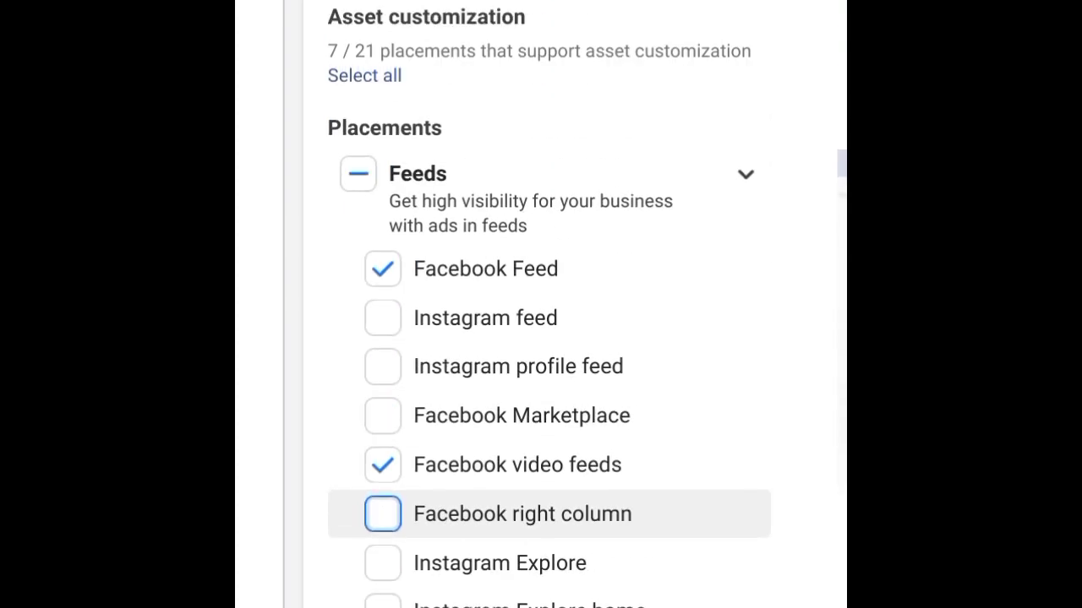
pyautogui.scroll(-1, 550, 338)
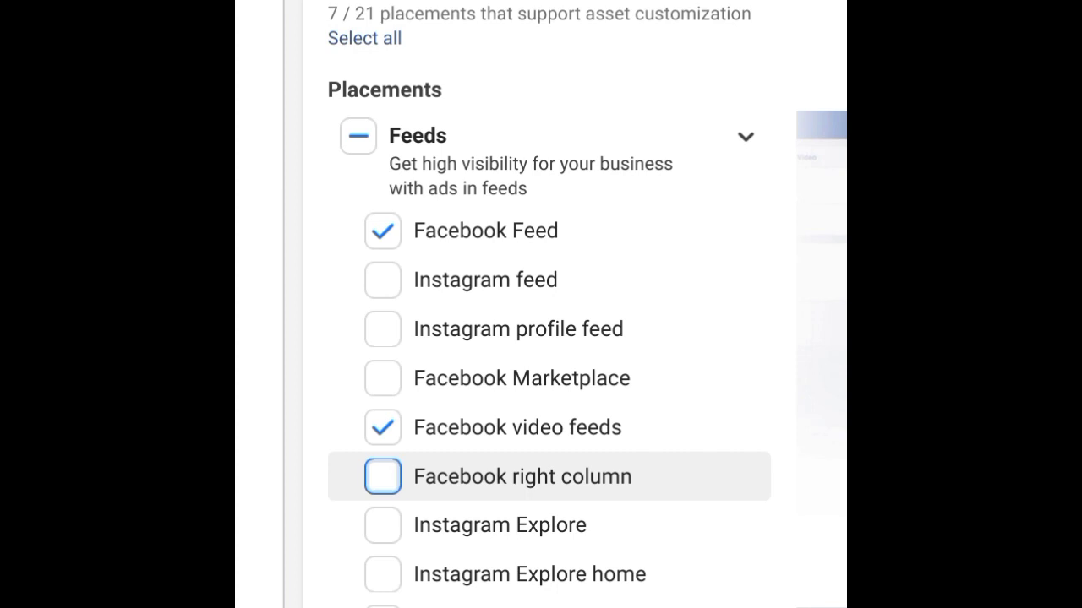
pyautogui.scroll(6, 541, 338)
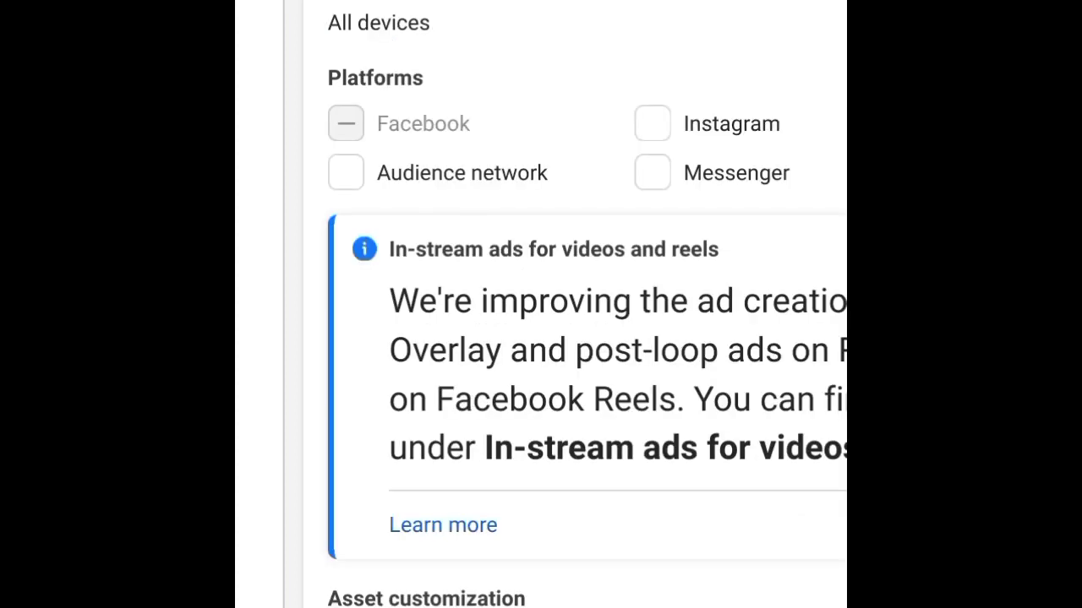
pyautogui.scroll(-6, 540, 338)
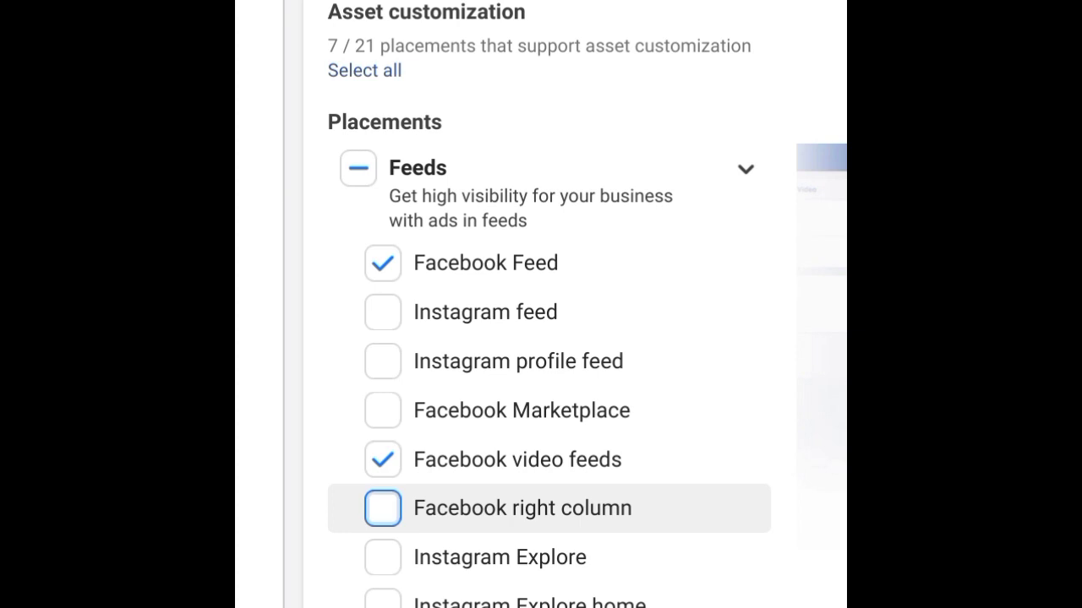
# - Expand the Stories and Reels placement group and exclude both Facebook Stories and Facebook Reels
pyautogui.scroll(-6, 545, 304)
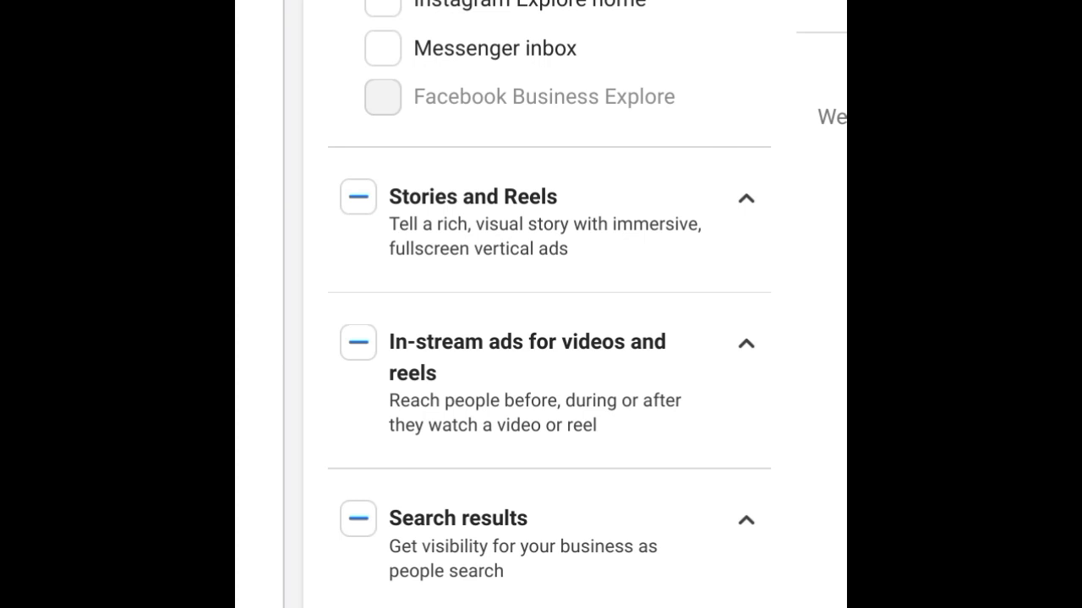
pyautogui.click(558, 211)
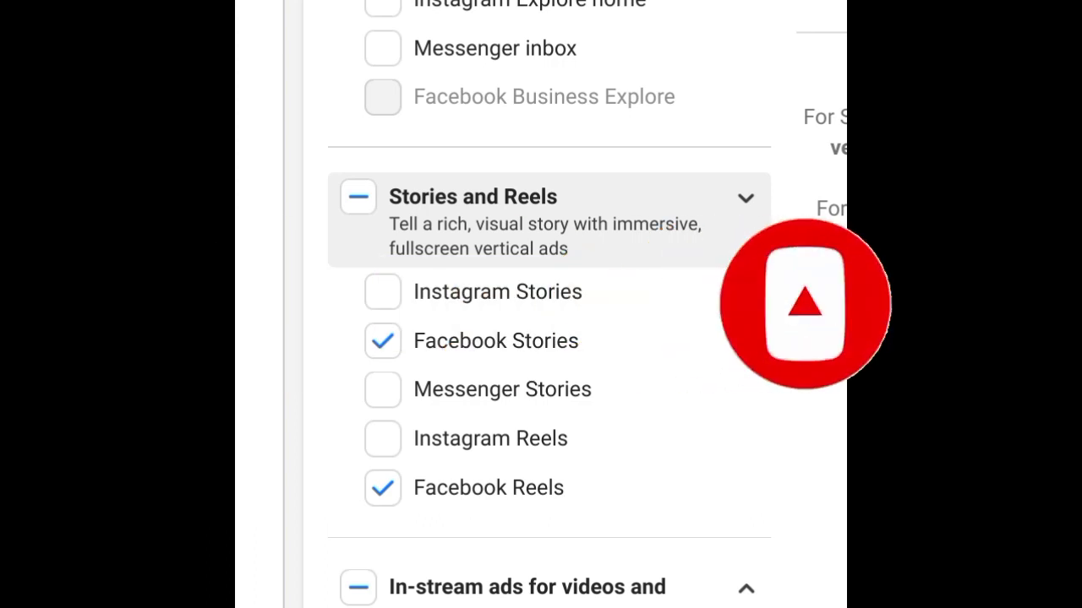
pyautogui.scroll(1, 550, 338)
pyautogui.click(383, 378)
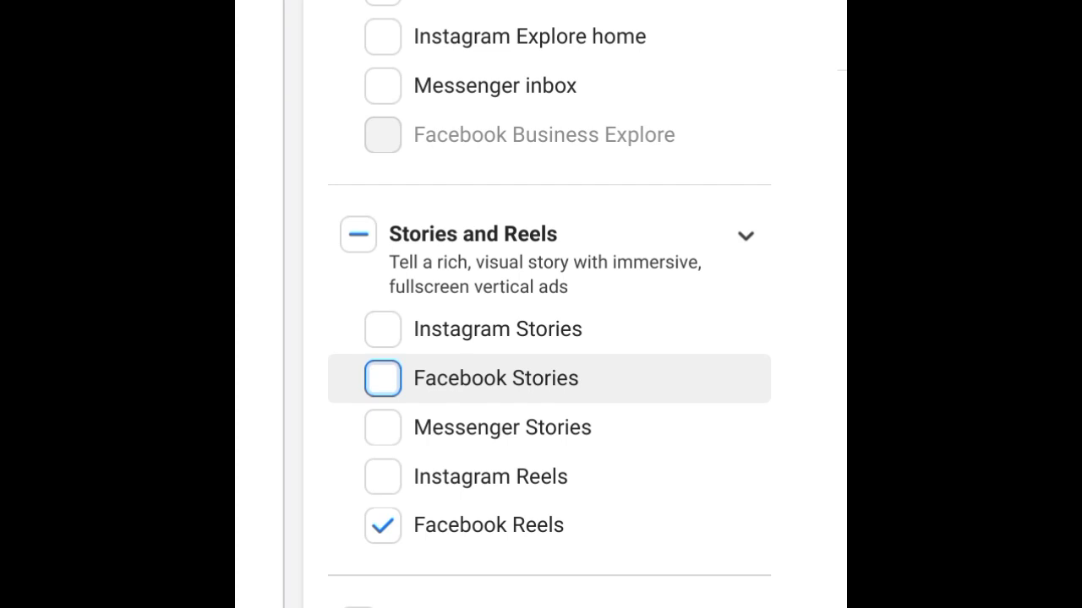
pyautogui.scroll(4, 550, 338)
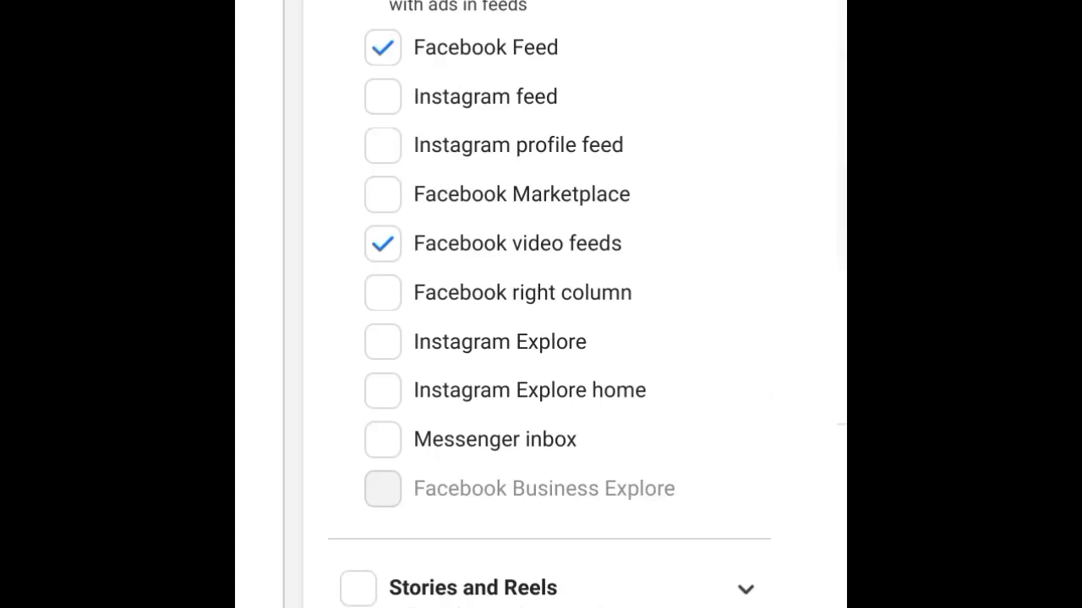
pyautogui.scroll(-6, 549, 338)
pyautogui.click(382, 474)
pyautogui.scroll(-3, 549, 338)
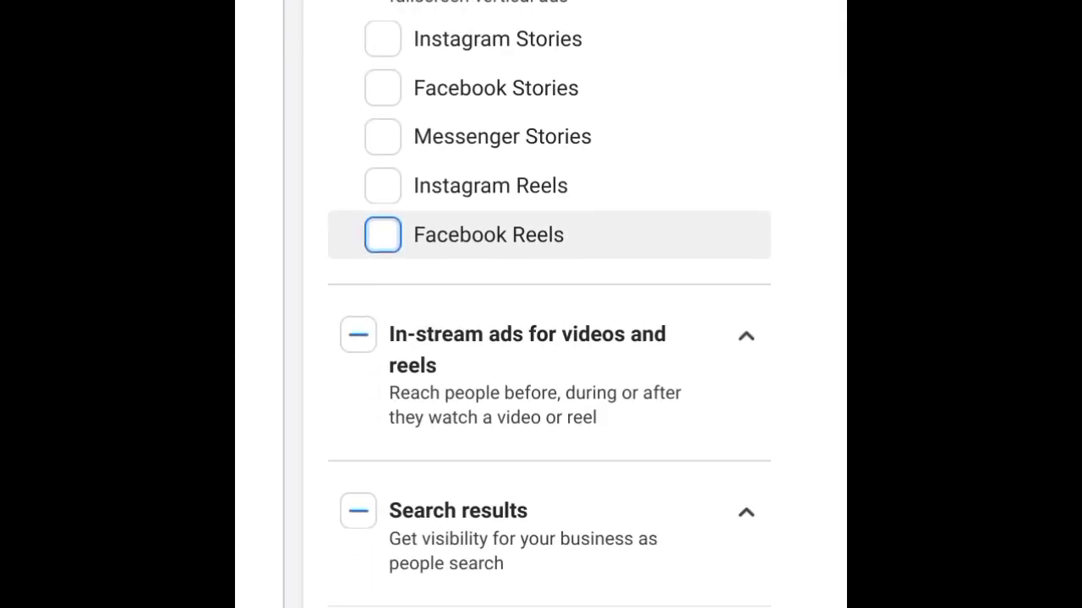
# - Expand the in-stream ads for videos and reels group and exclude Ads on Facebook Reels and Facebook in-stream videos
pyautogui.click(527, 363)
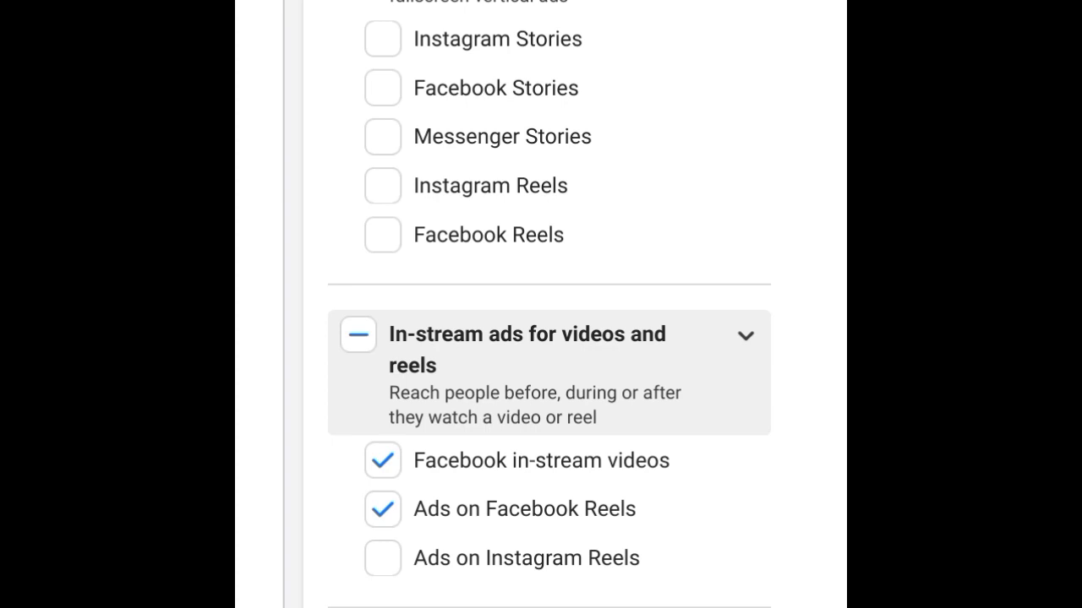
pyautogui.click(382, 509)
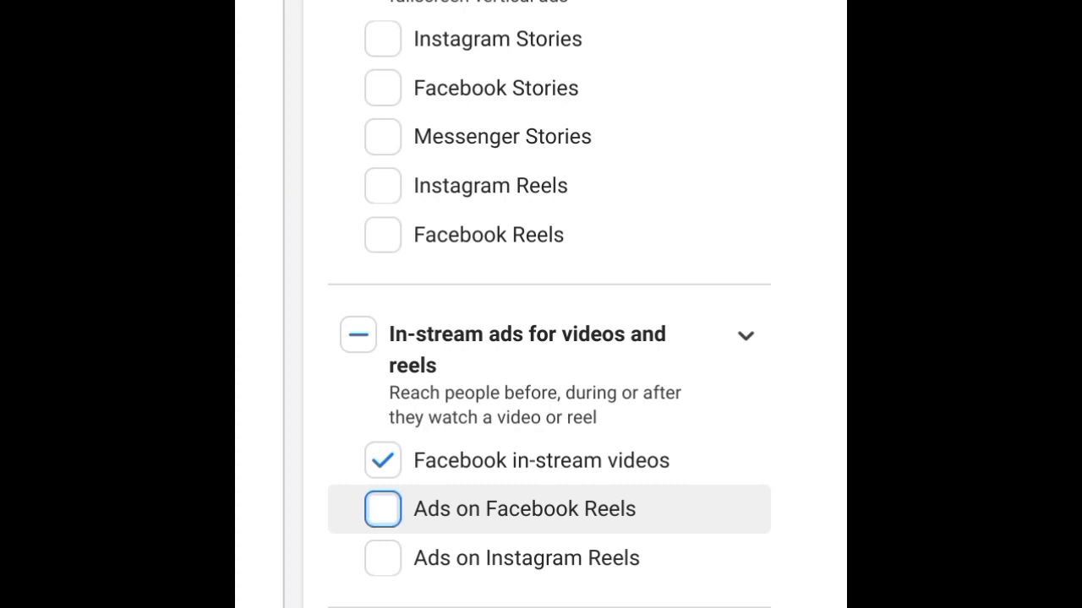
pyautogui.click(383, 460)
pyautogui.scroll(-2, 549, 304)
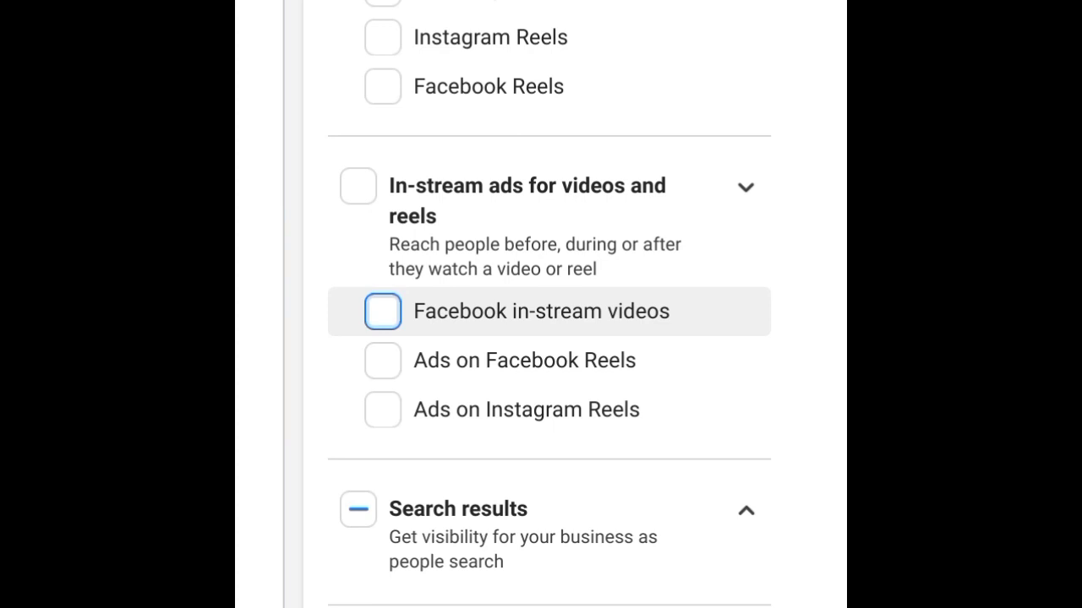
# - Expand the Search results placement group and exclude Facebook search results from it
pyautogui.click(550, 524)
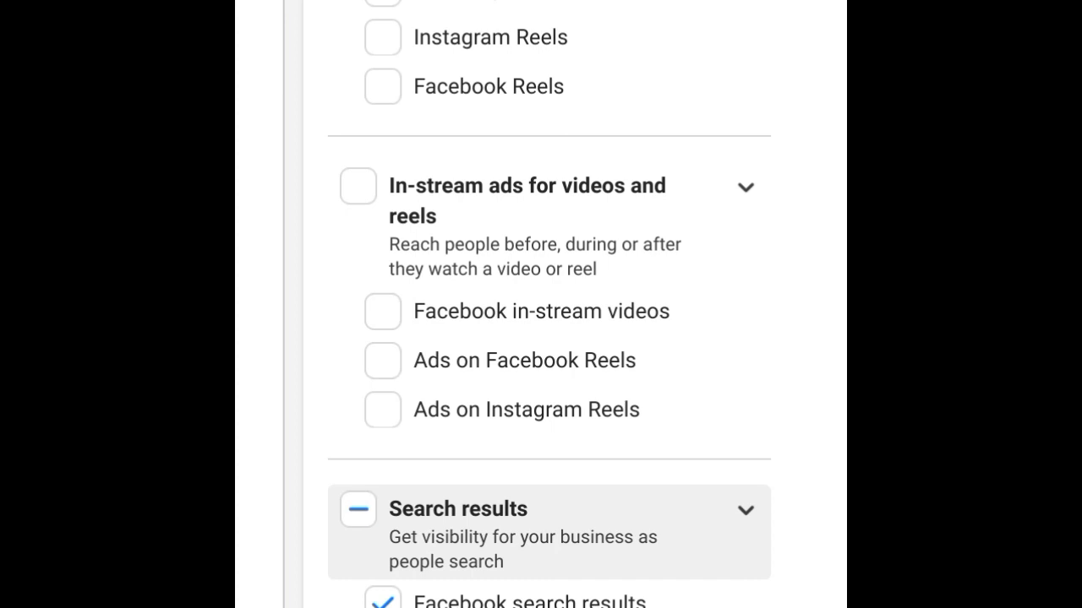
pyautogui.scroll(-1, 550, 305)
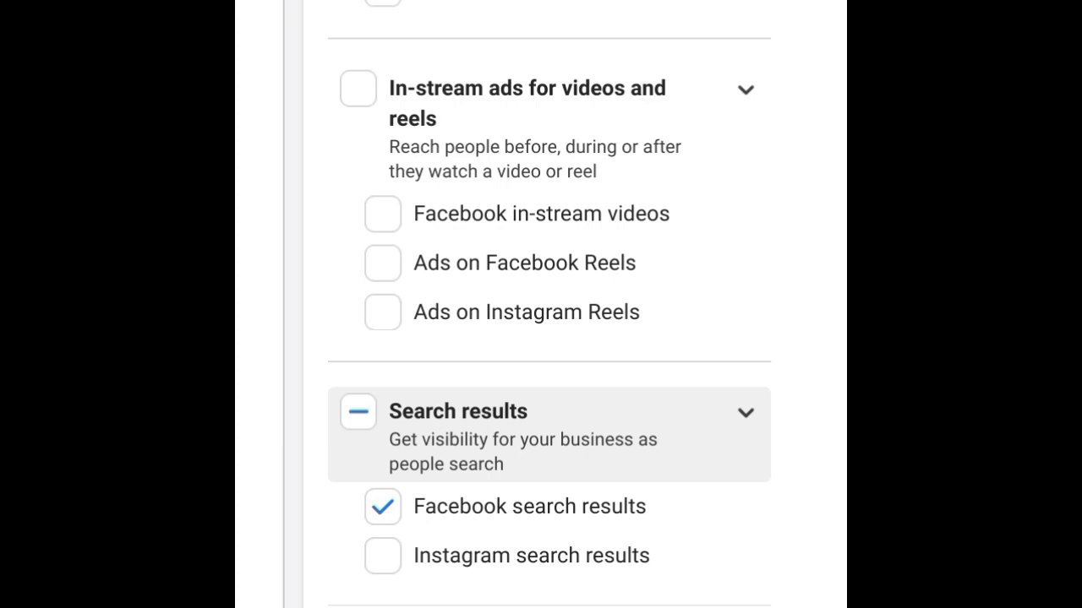
pyautogui.click(383, 507)
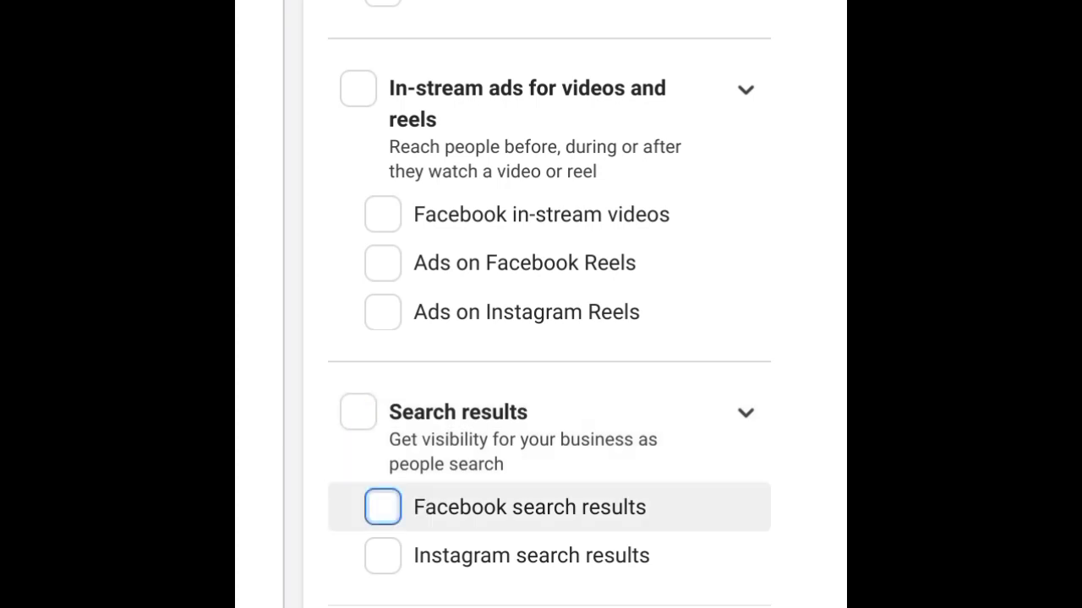
# - Review the placement selections in the Feeds, Stories and Reels, and in-stream groups, along with the manual placement settings
pyautogui.scroll(15, 550, 305)
pyautogui.scroll(5, 549, 304)
pyautogui.scroll(-5, 550, 305)
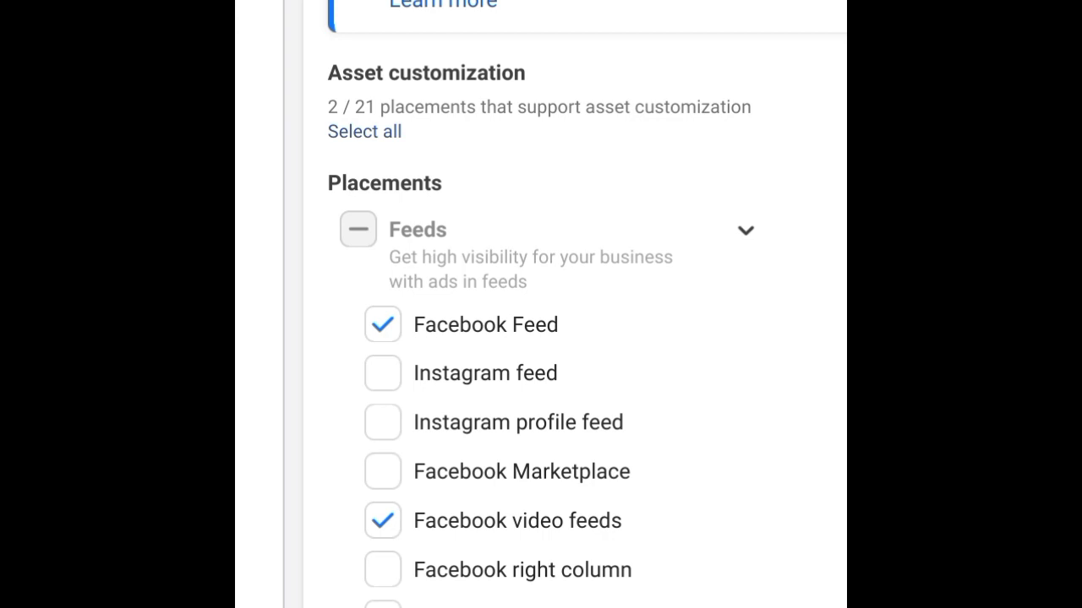
pyautogui.scroll(-6, 550, 304)
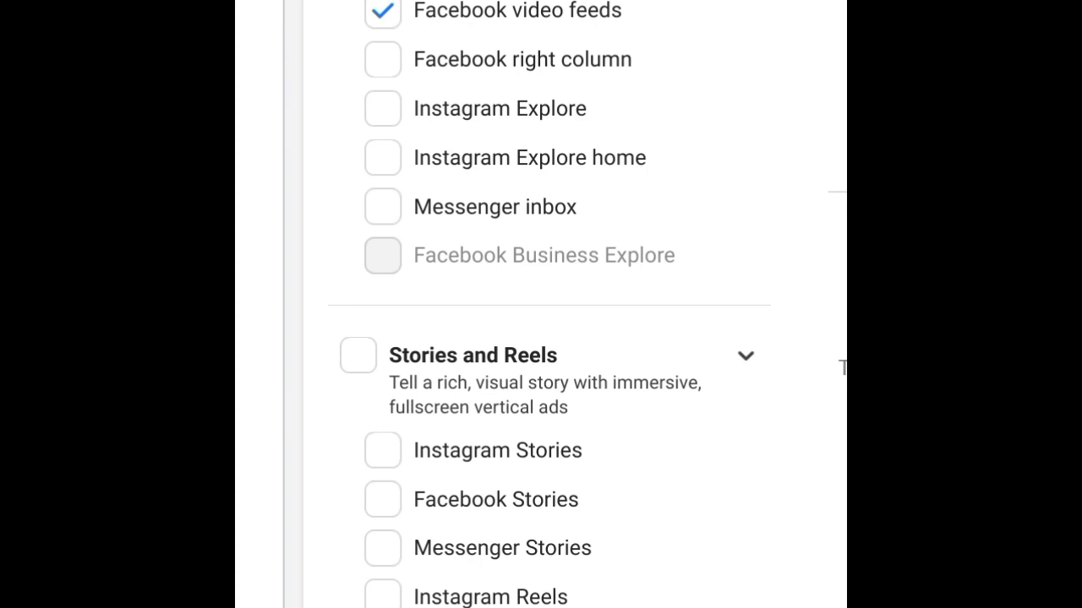
pyautogui.scroll(-3, 550, 304)
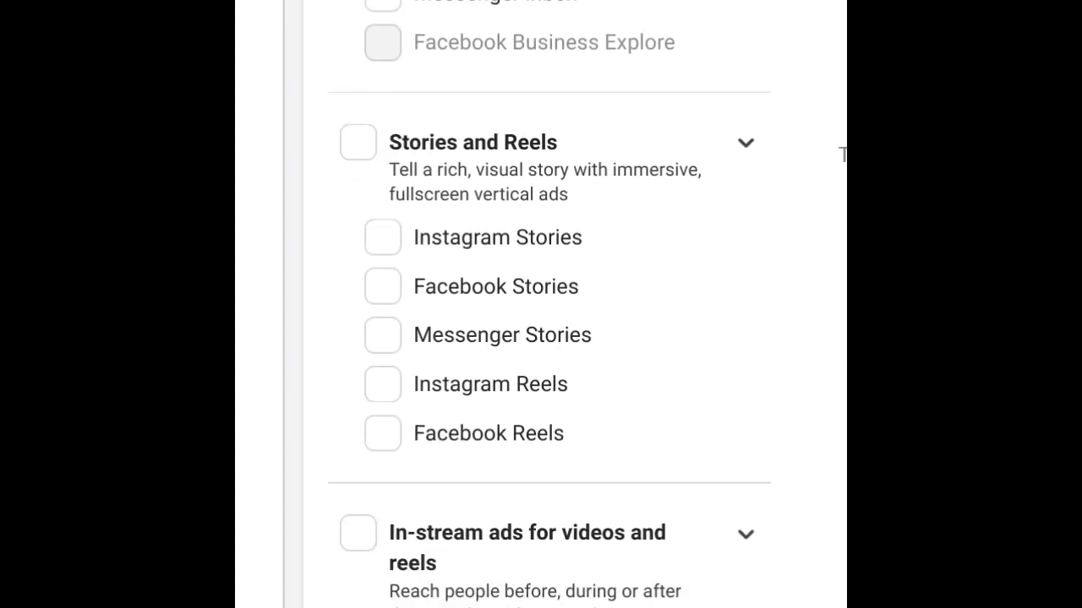
pyautogui.scroll(8, 550, 304)
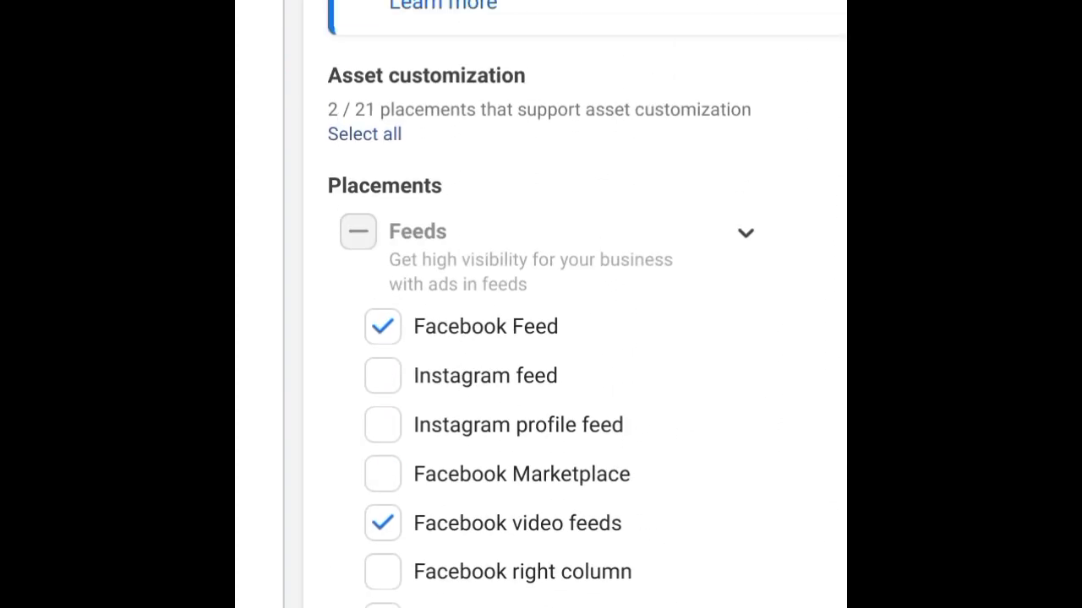
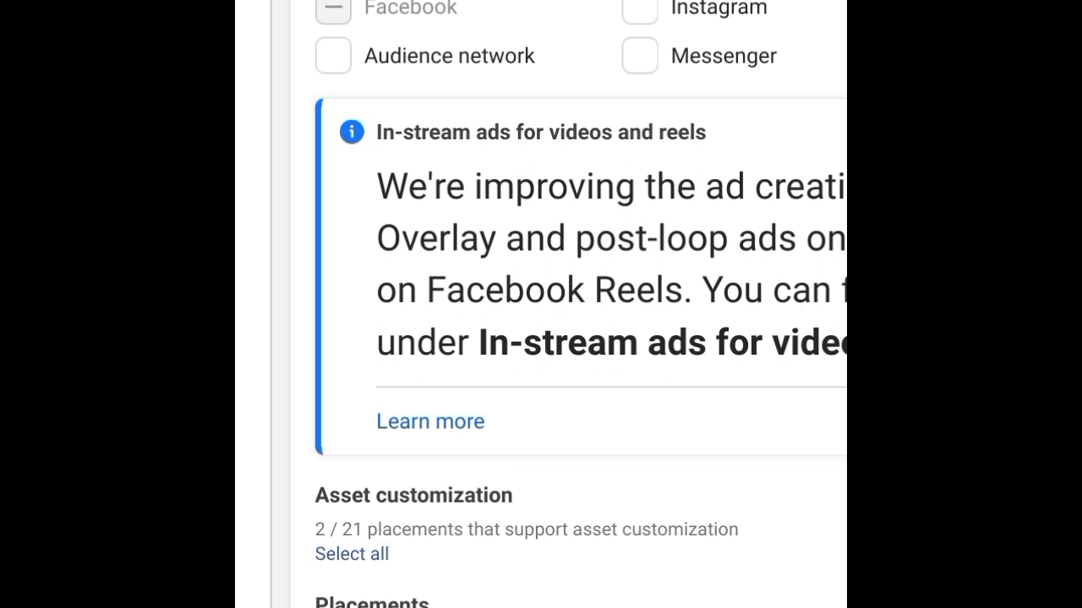
pyautogui.scroll(-5, 580, 304)
pyautogui.scroll(15, 580, 304)
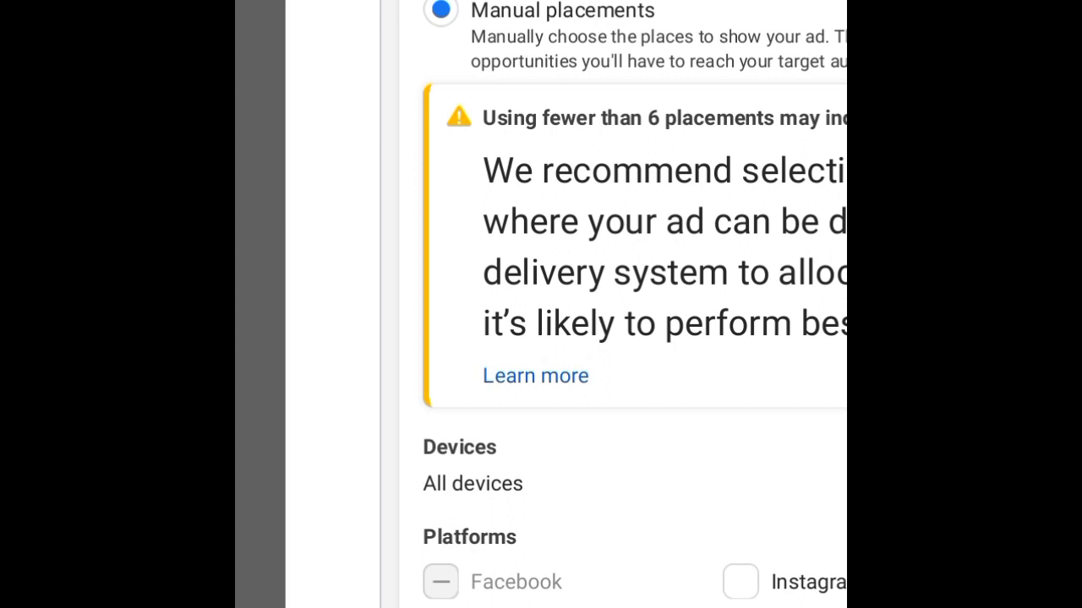
pyautogui.scroll(5, 541, 304)
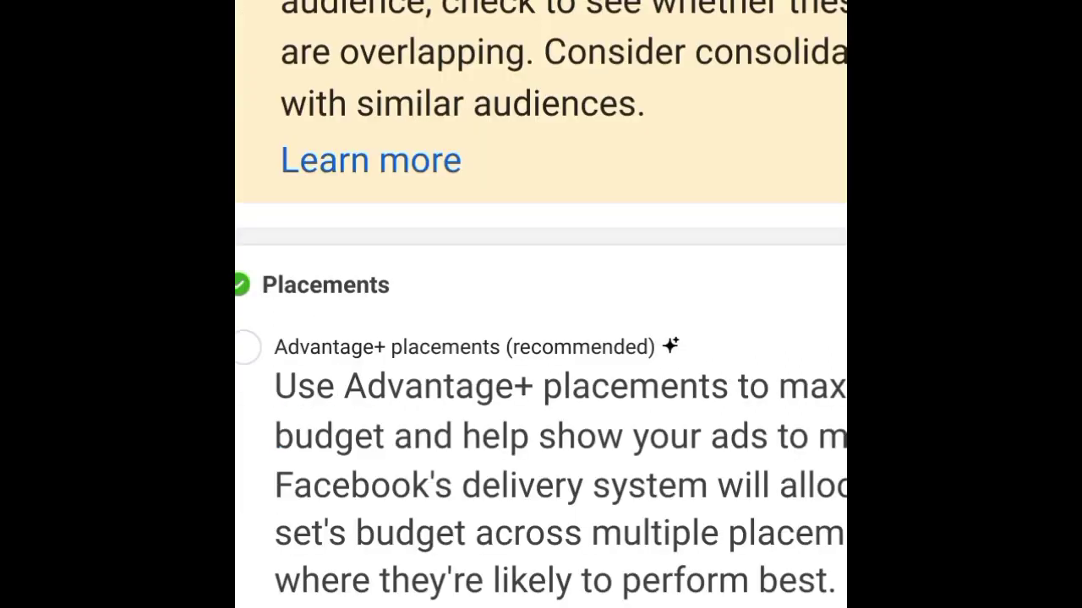
# - Limit the manual placements to mobile devices by excluding Desktop from the device selection
pyautogui.scroll(-5, 541, 304)
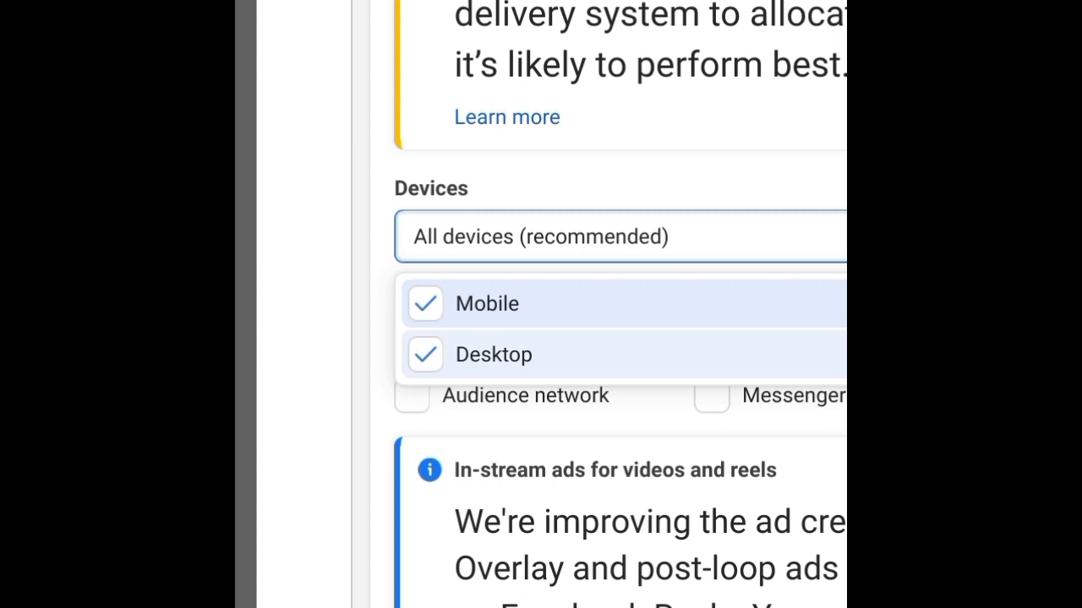
pyautogui.click(425, 354)
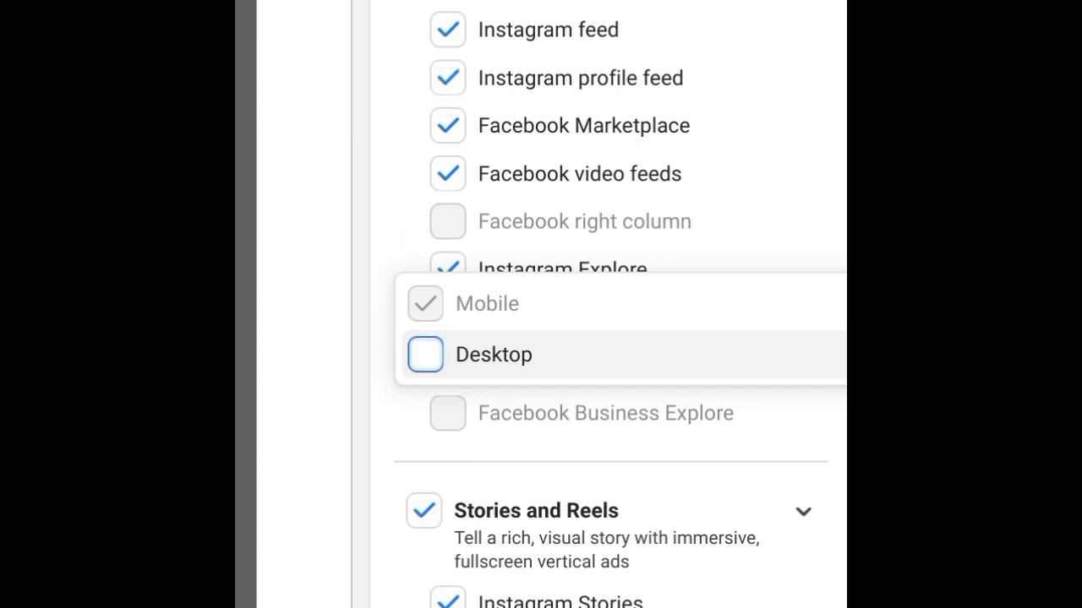
pyautogui.scroll(-1, 617, 338)
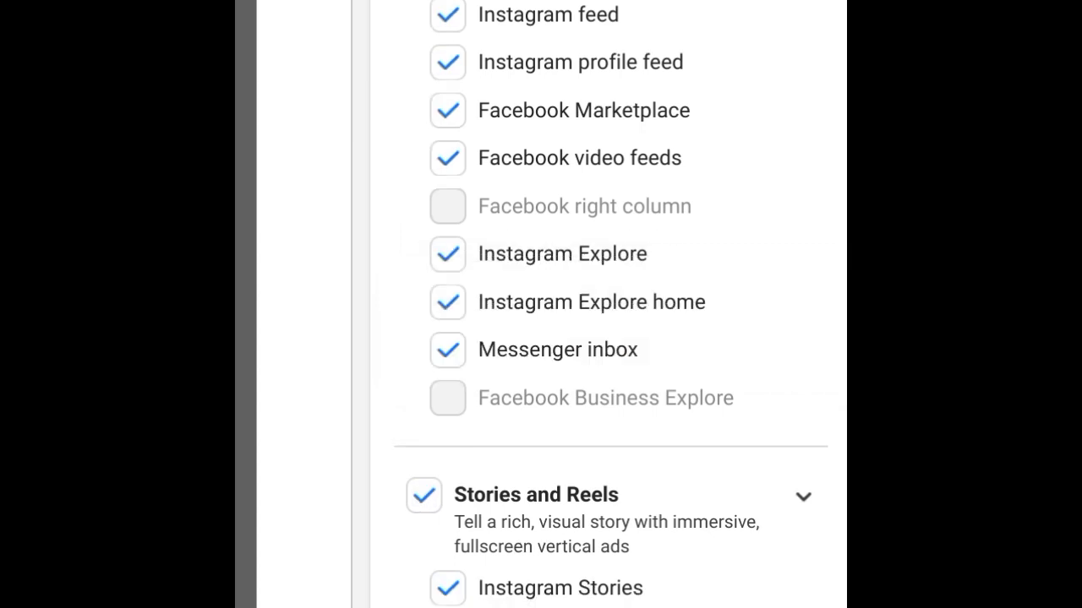
pyautogui.scroll(10, 617, 304)
pyautogui.click(621, 331)
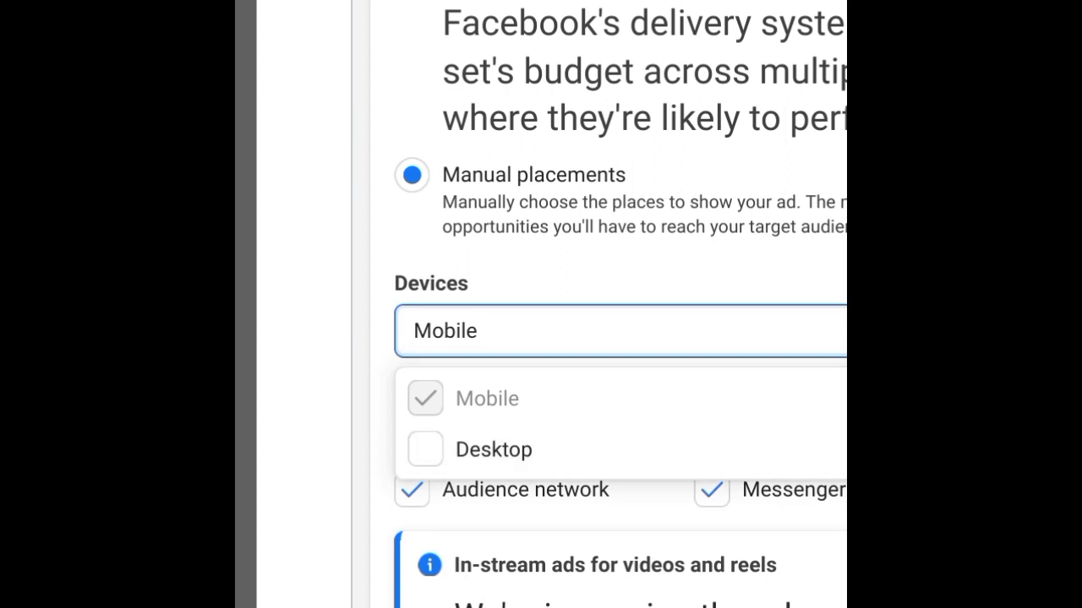
pyautogui.scroll(2, 617, 305)
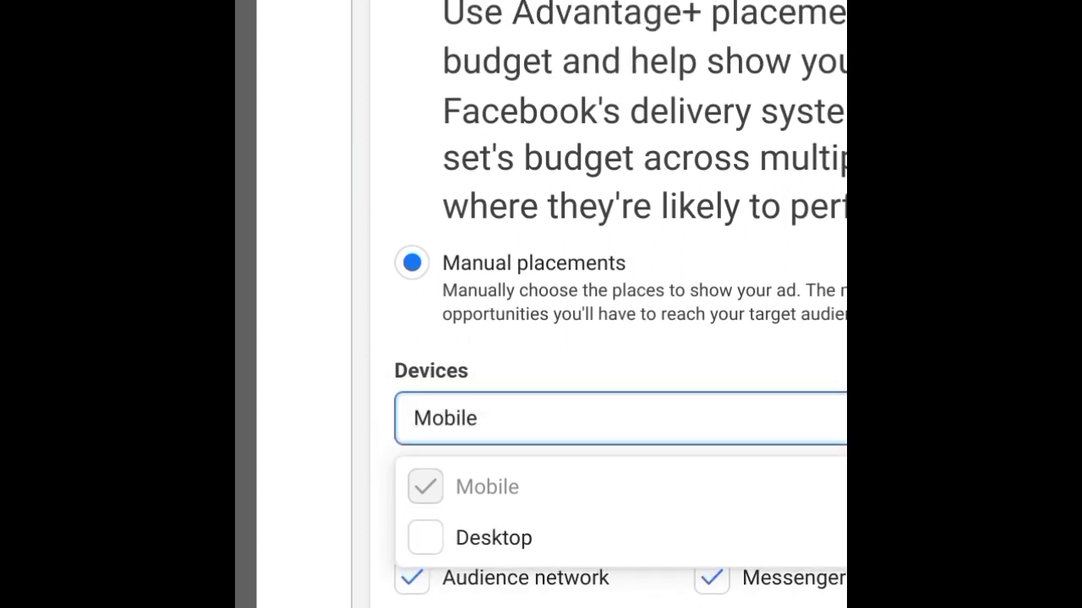
pyautogui.press('Escape')
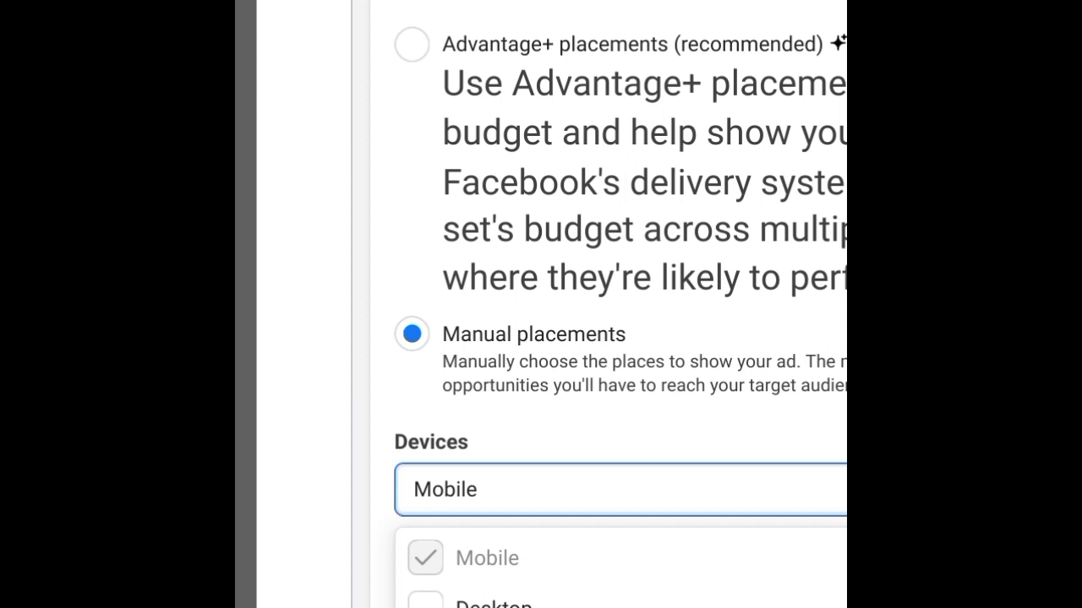
pyautogui.press('Escape')
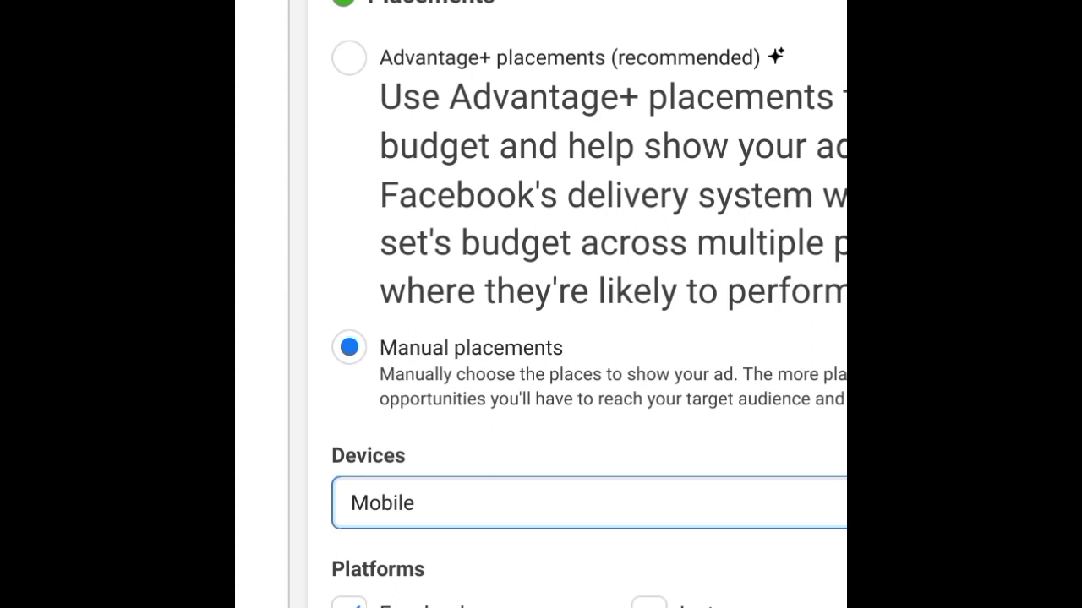
# - Examine which platforms and placements are selected for mobile devices, from Feeds through Search results
pyautogui.scroll(-7, 583, 338)
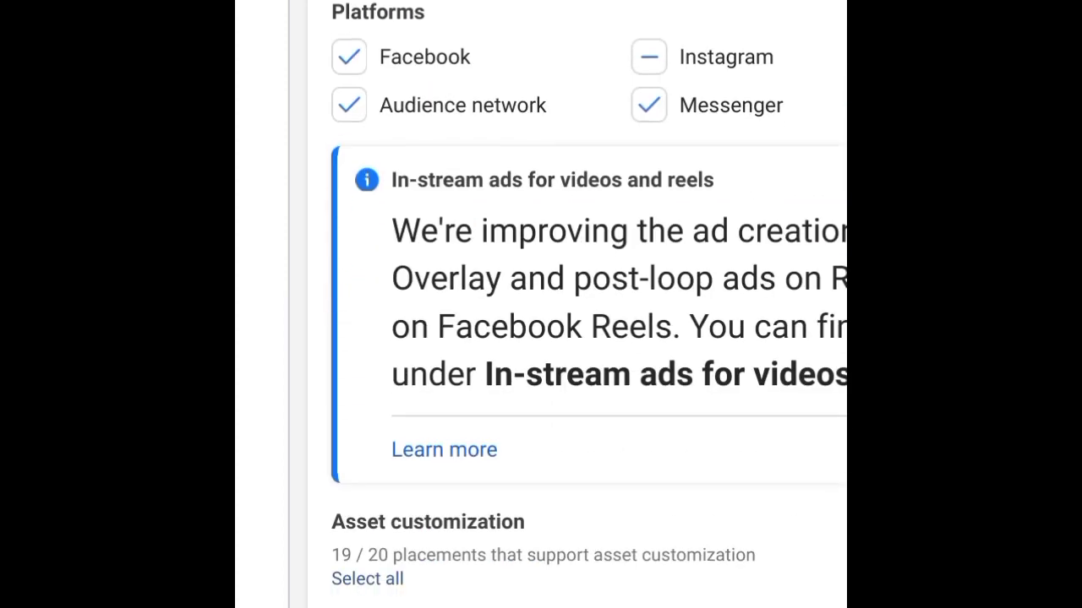
pyautogui.scroll(-4, 583, 338)
pyautogui.scroll(-4, 589, 304)
pyautogui.scroll(10, 589, 304)
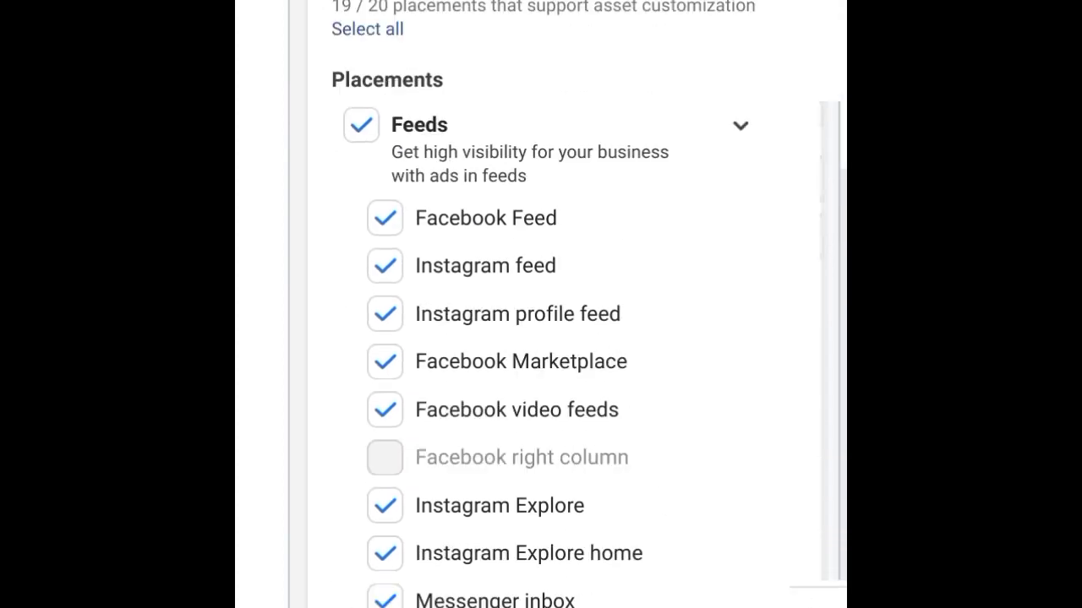
pyautogui.scroll(-4, 589, 305)
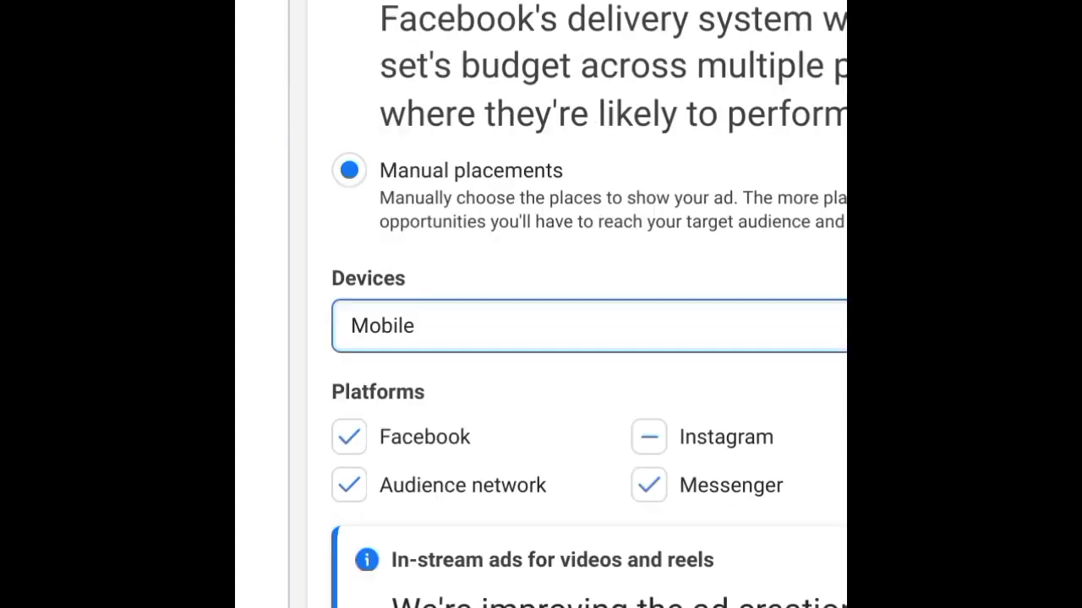
pyautogui.scroll(-10, 589, 305)
pyautogui.scroll(5, 589, 304)
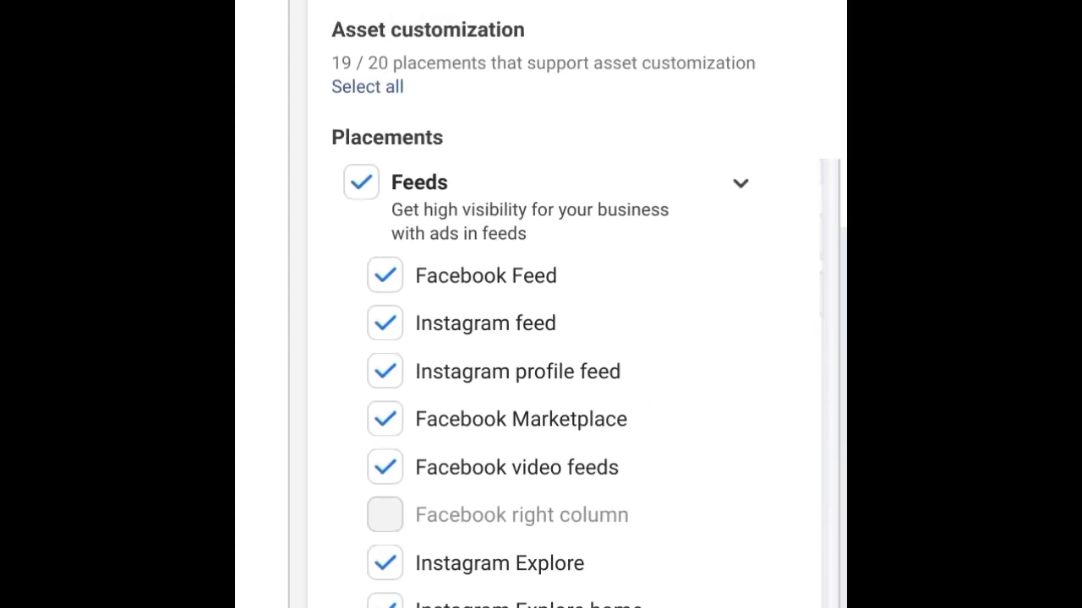
pyautogui.scroll(-10, 589, 304)
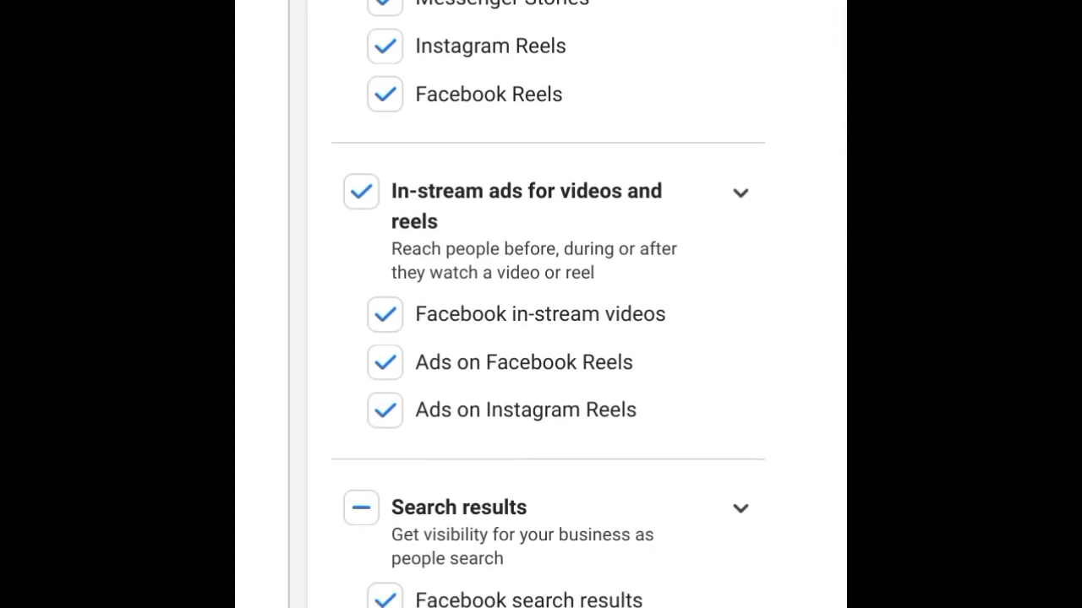
pyautogui.scroll(10, 589, 304)
pyautogui.scroll(10, 589, 305)
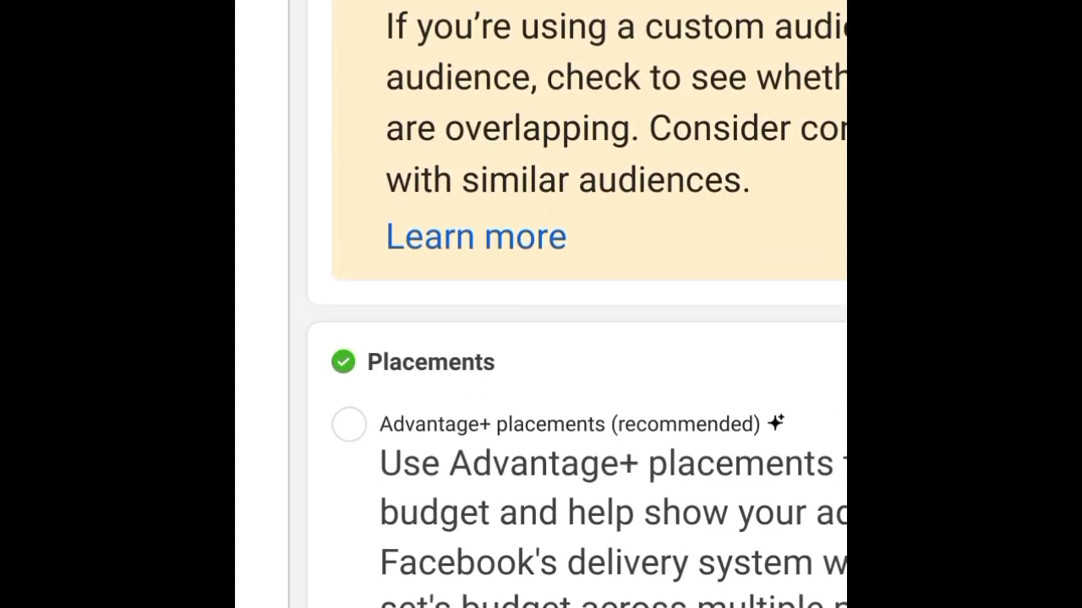
pyautogui.scroll(1, 589, 304)
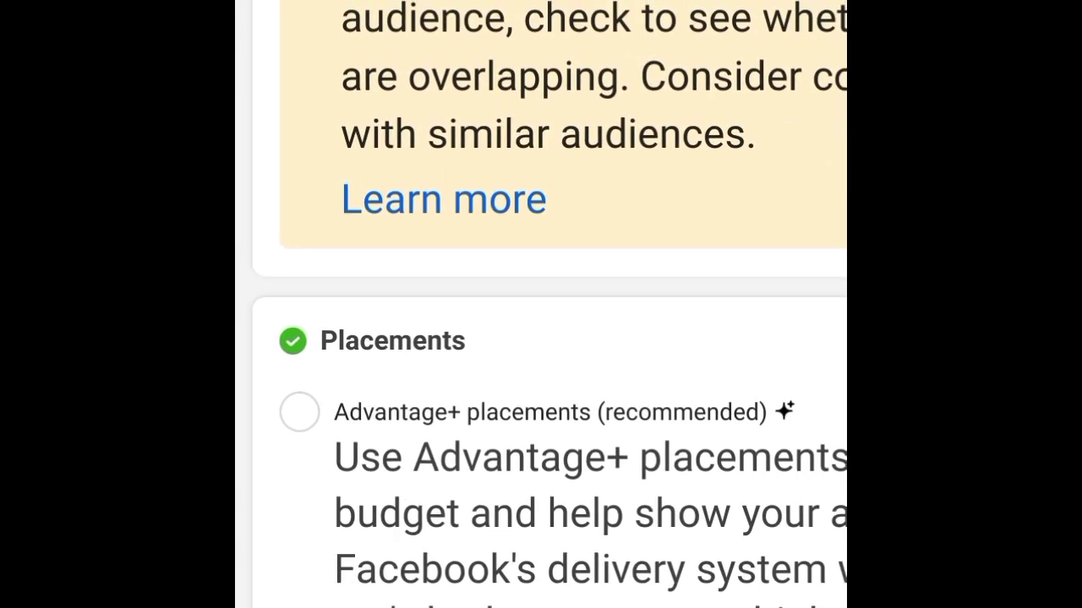
pyautogui.scroll(-3, 558, 338)
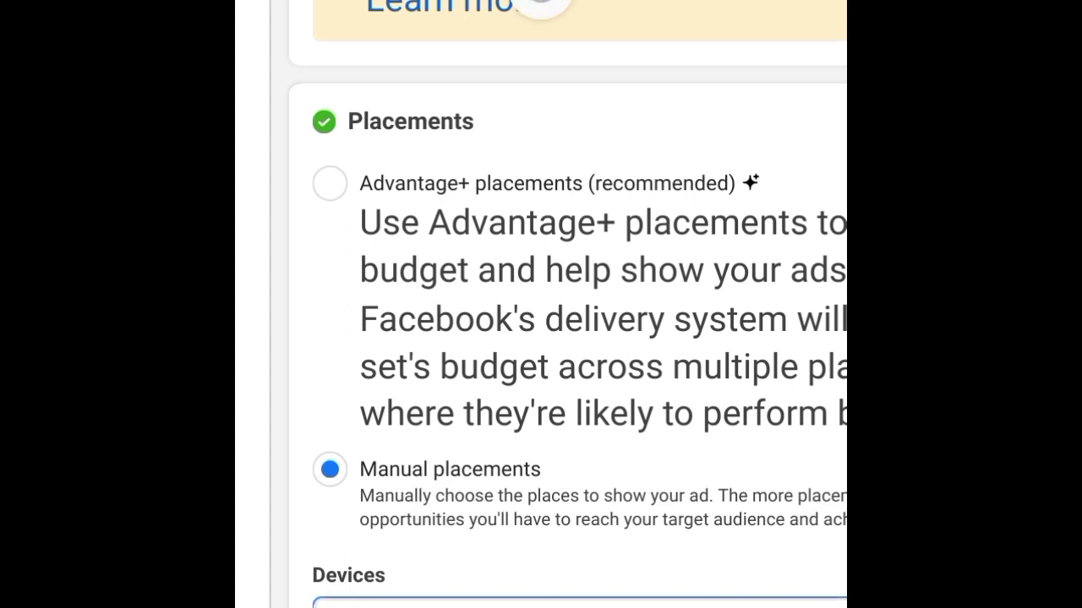
pyautogui.scroll(-3, 541, 304)
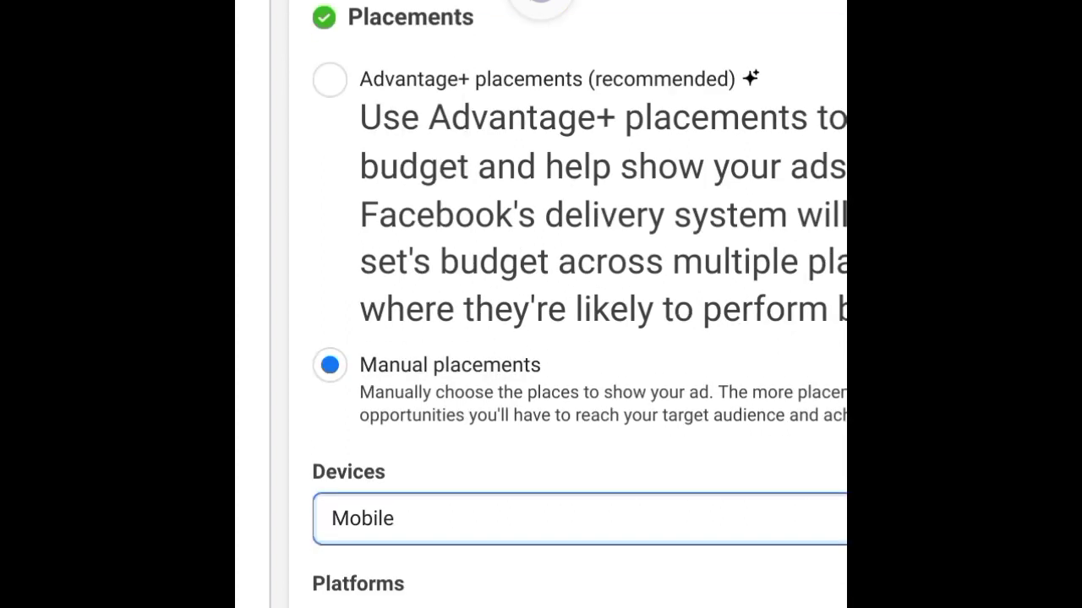
pyautogui.scroll(3, 541, 304)
pyautogui.scroll(-1, 542, 4)
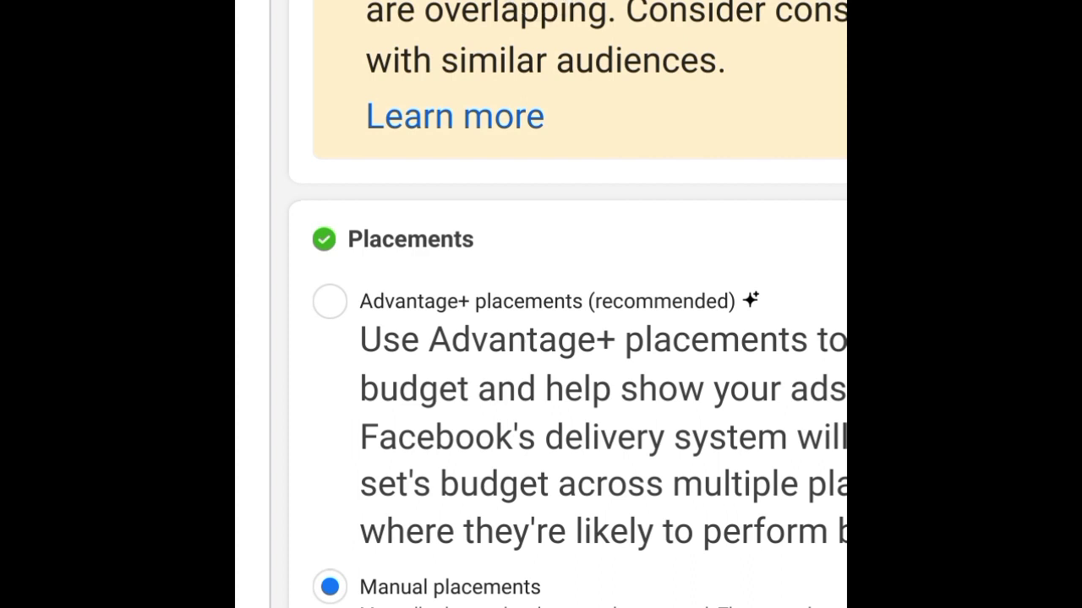
pyautogui.scroll(-3, 566, 338)
pyautogui.hscroll(3, 541, 304)
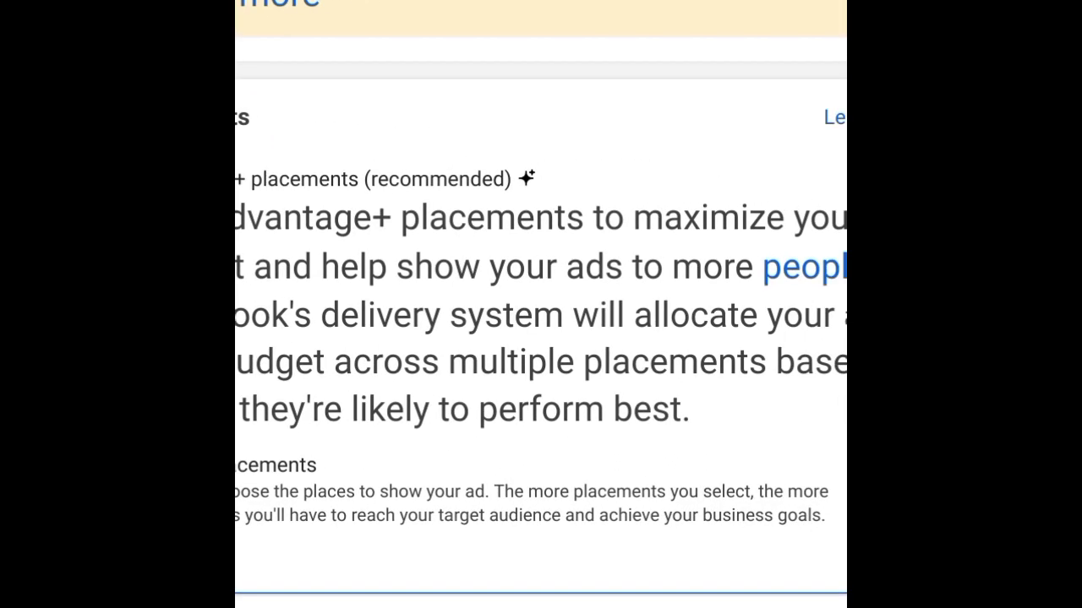
pyautogui.hscroll(-2, 541, 304)
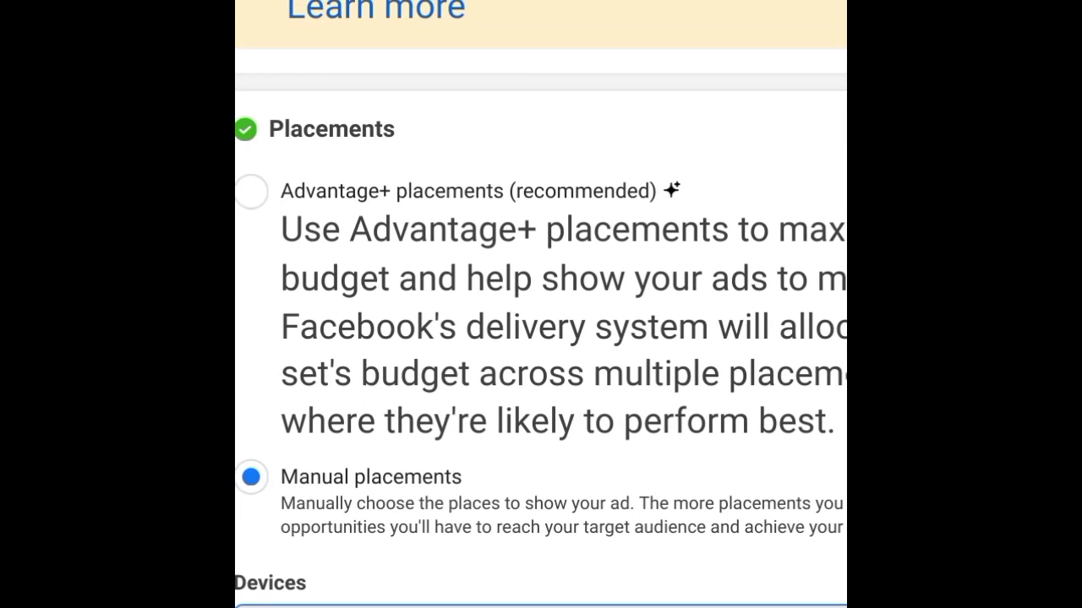
pyautogui.scroll(-3, 541, 305)
pyautogui.scroll(3, 541, 304)
pyautogui.scroll(-2, 541, 304)
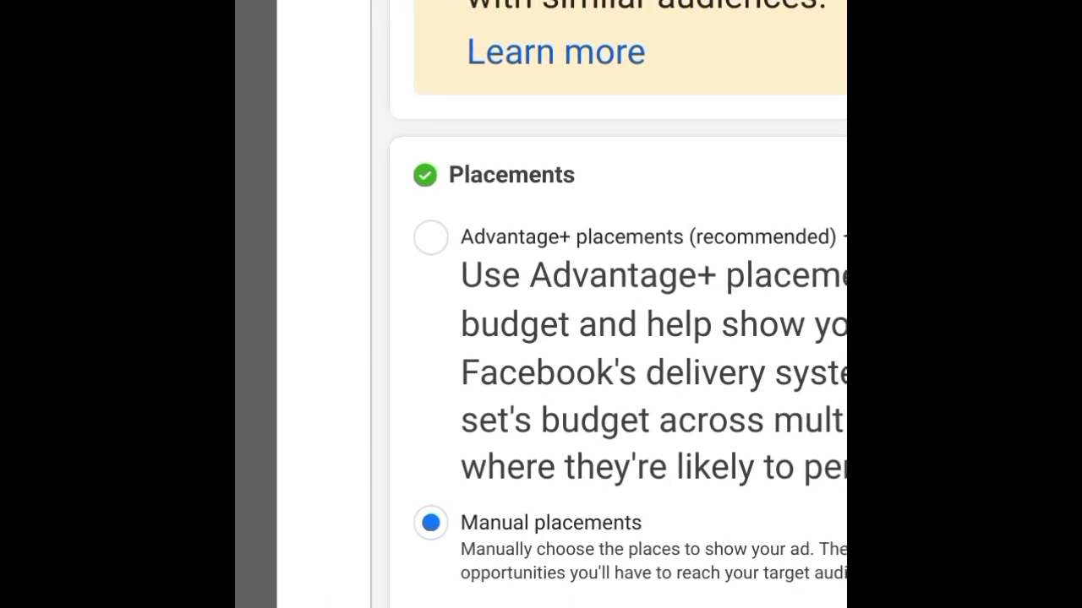
pyautogui.scroll(-1, 541, 304)
pyautogui.scroll(2, 541, 305)
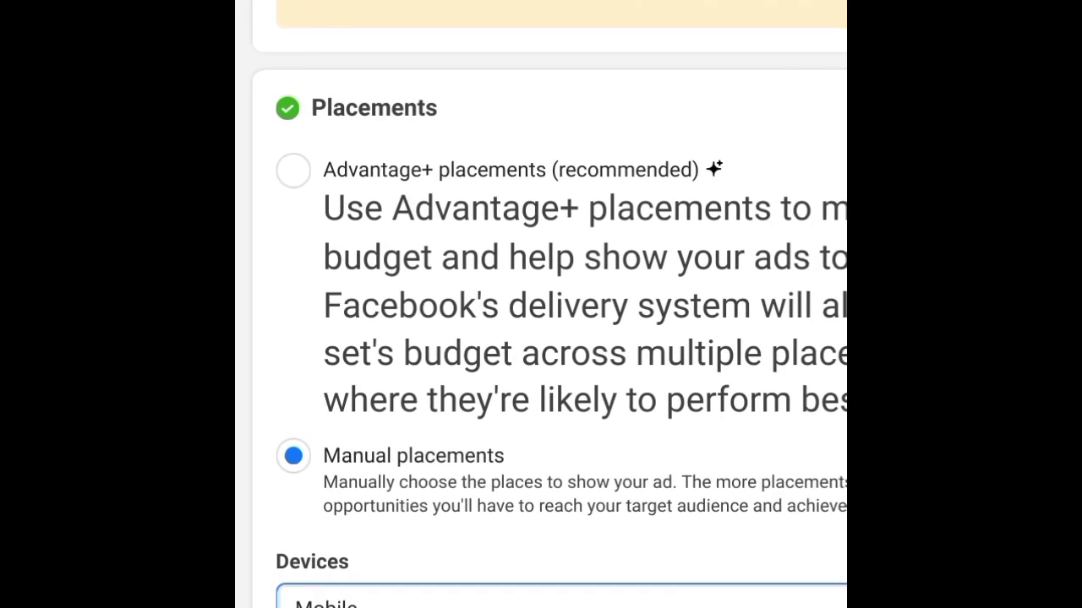